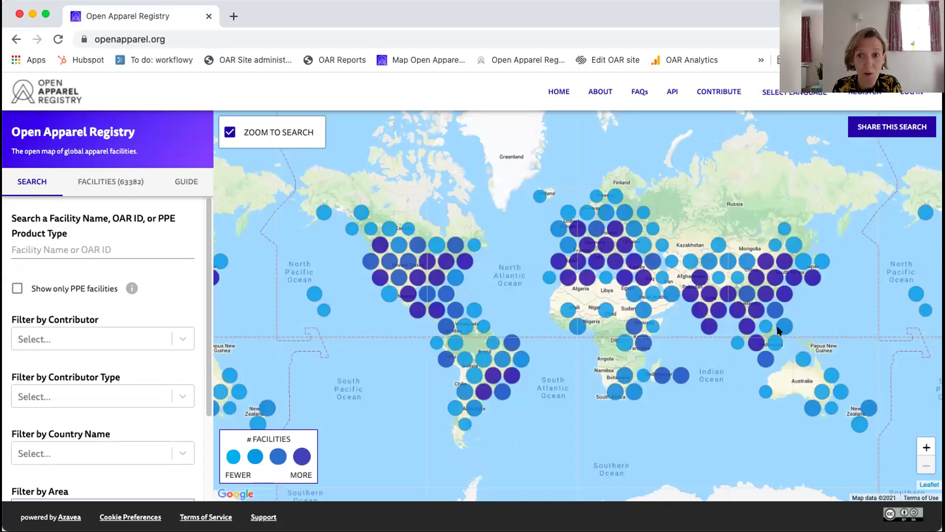
# - Zoom the facility map into northern Vietnam's coast near Ngô Đồng and open the Pro Sports Hong Thuan Factory record
pyautogui.click(752, 313)
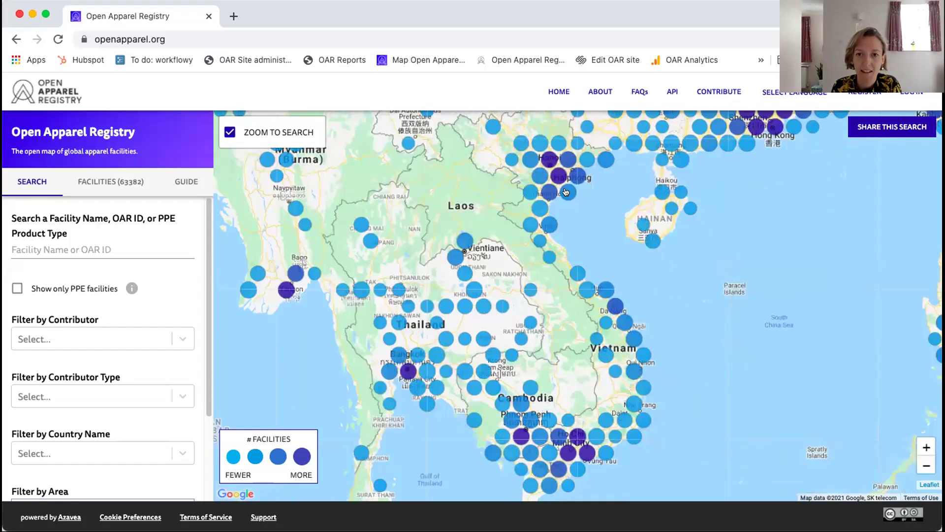
pyautogui.click(565, 192)
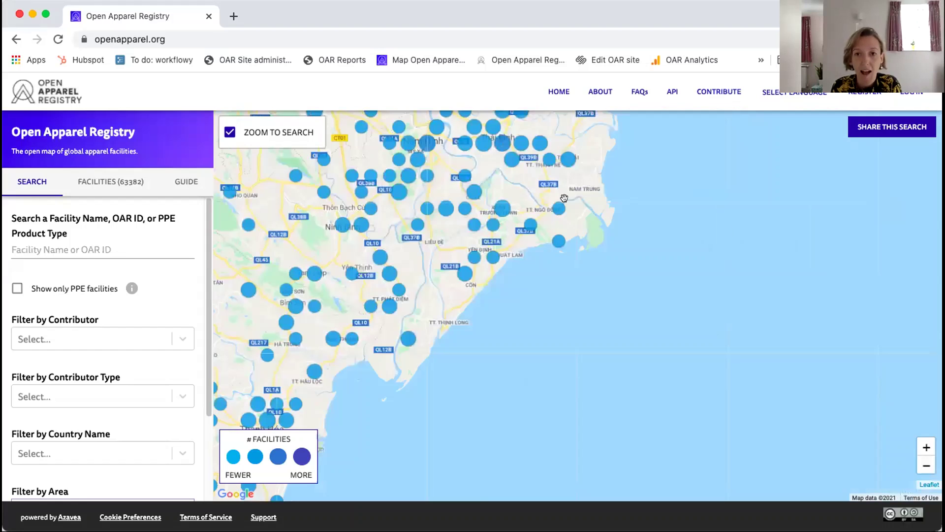
pyautogui.click(557, 209)
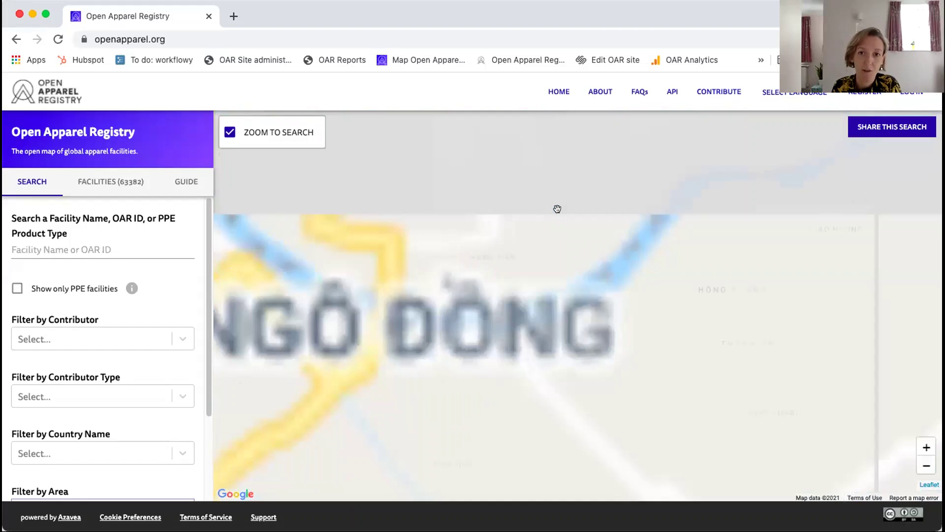
pyautogui.click(590, 369)
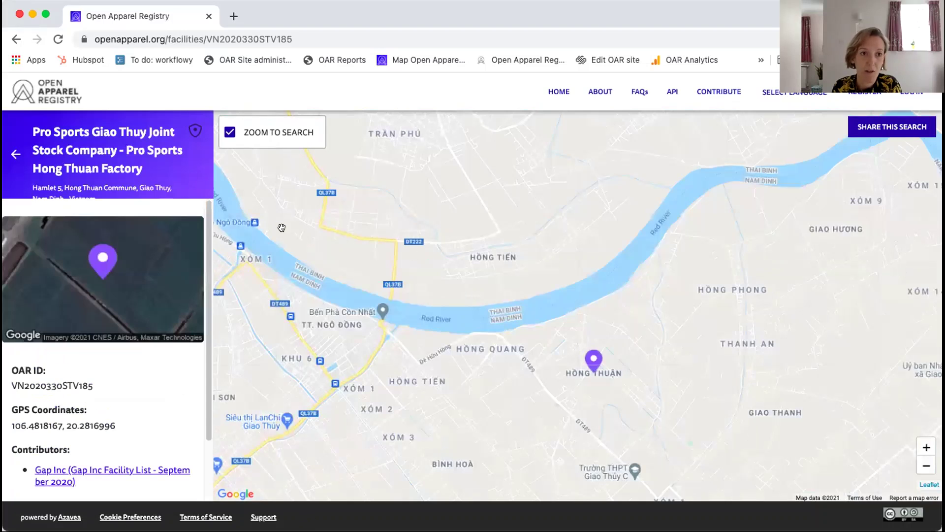
# - Return from the facility record to the search form and run the search without filters to show facilities worldwide
pyautogui.click(16, 153)
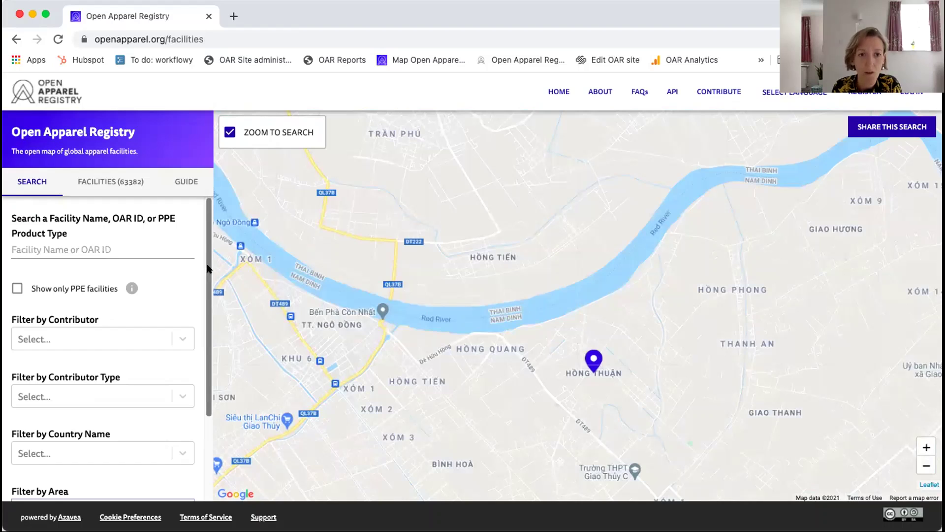
pyautogui.scroll(-5, 173, 249)
pyautogui.click(163, 436)
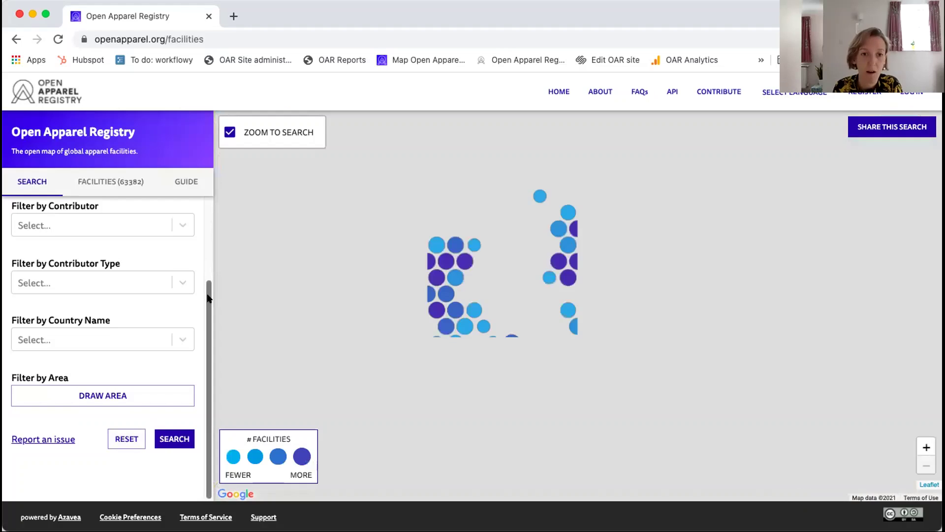
pyautogui.scroll(3, 206, 212)
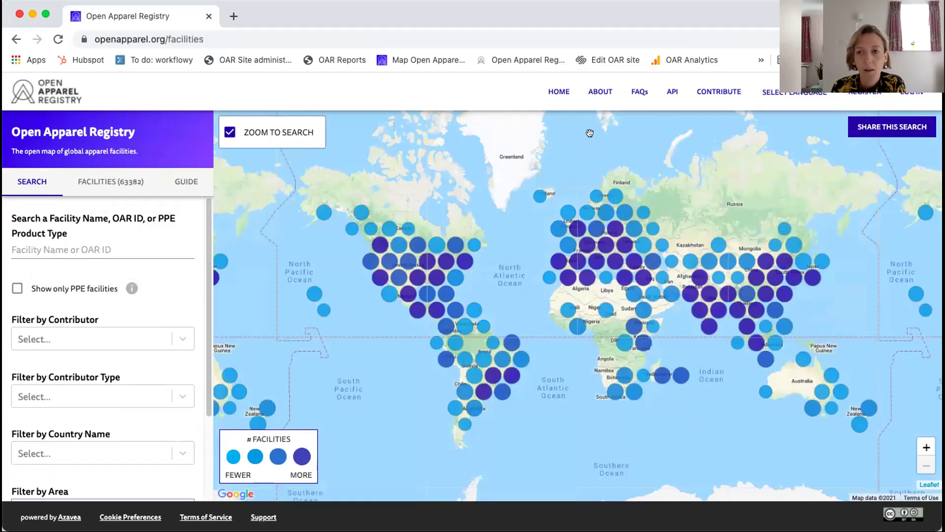
# - Switch the site language to Chinese (Simplified) and back to English
pyautogui.click(787, 95)
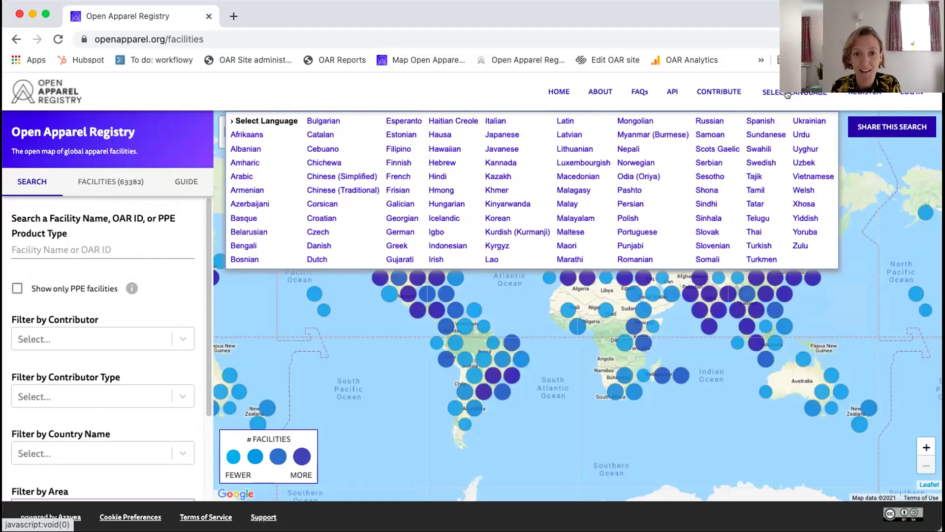
pyautogui.click(356, 175)
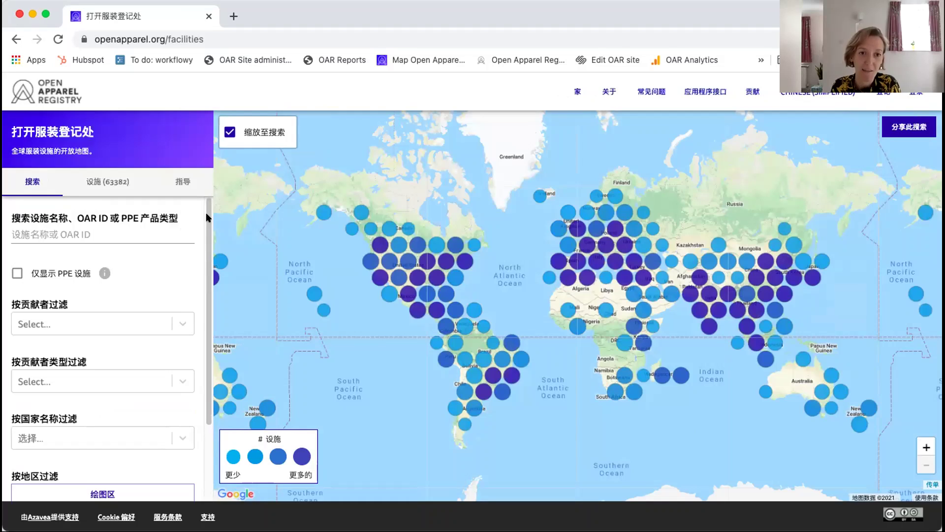
pyautogui.moveTo(211, 217); pyautogui.dragTo(208, 183)
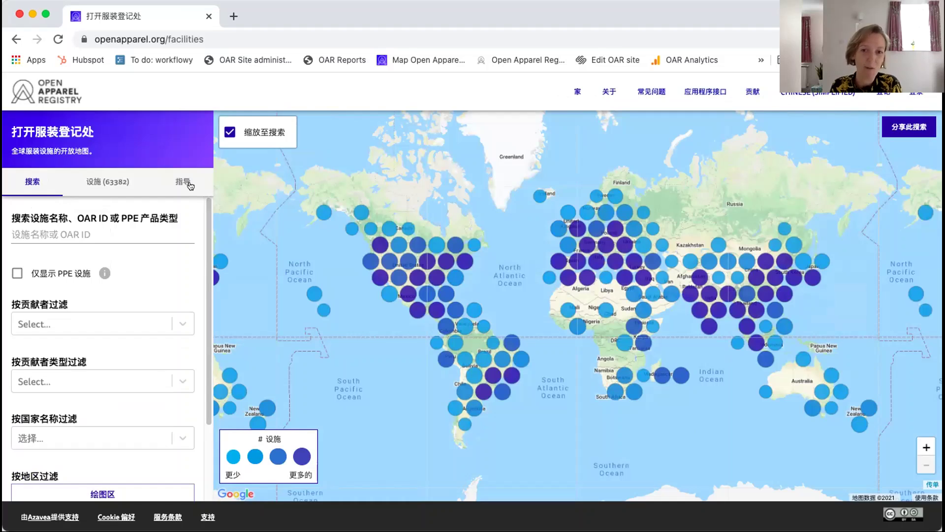
pyautogui.click(787, 95)
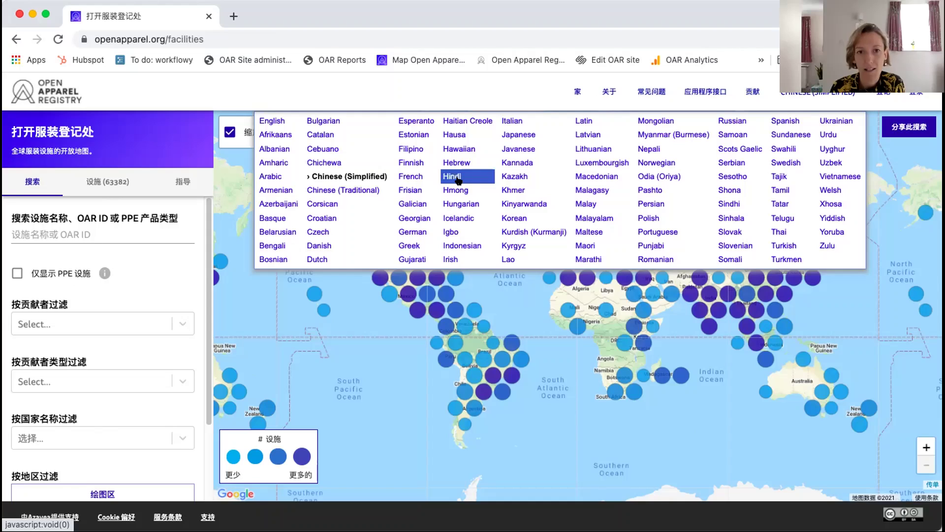
pyautogui.click(275, 123)
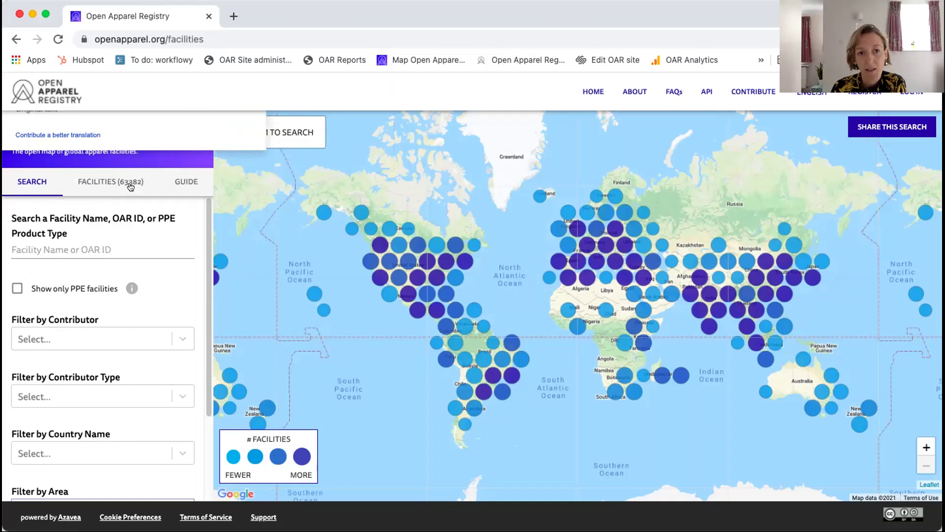
# - Look through the guide on how the registry works and return to the facility search form
pyautogui.click(187, 183)
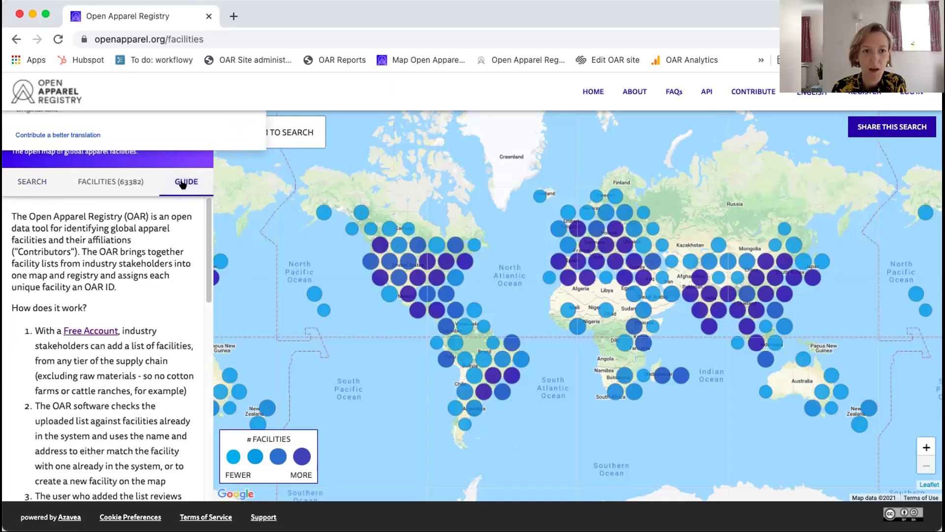
pyautogui.scroll(-10, 210, 291)
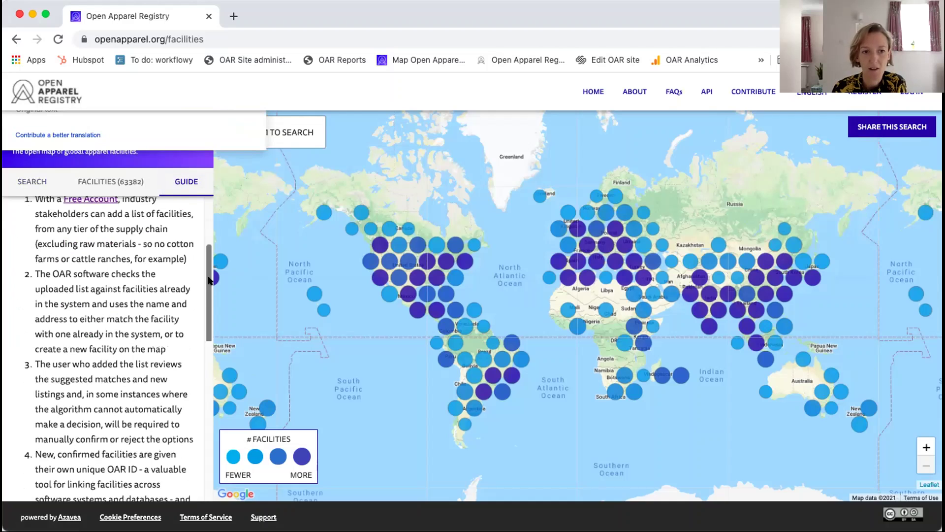
pyautogui.moveTo(213, 376); pyautogui.dragTo(204, 174)
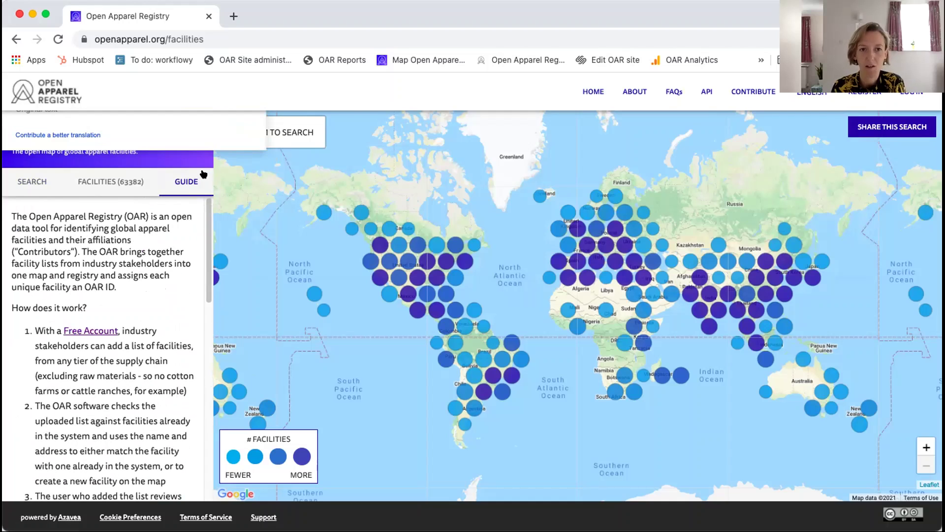
pyautogui.click(16, 186)
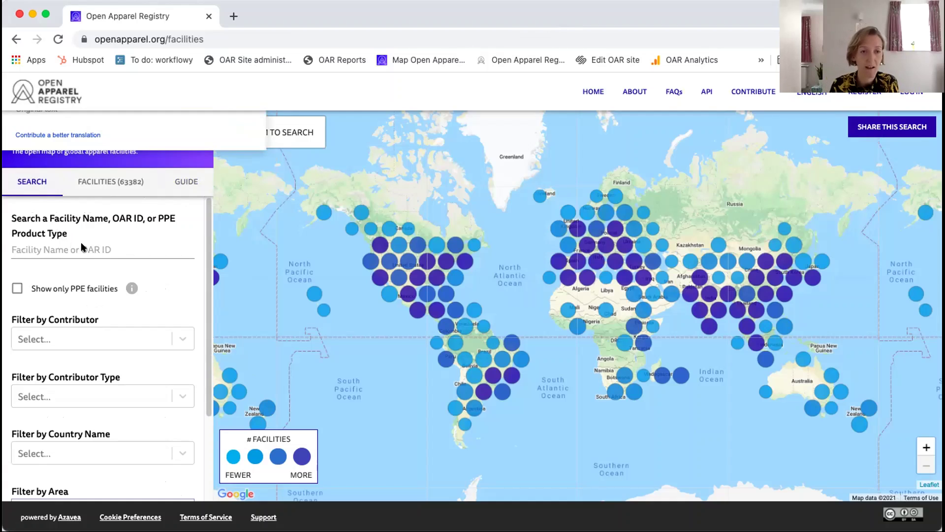
# - Browse the organisations in the contributor filter and search them for "fair" without selecting one
pyautogui.click(178, 339)
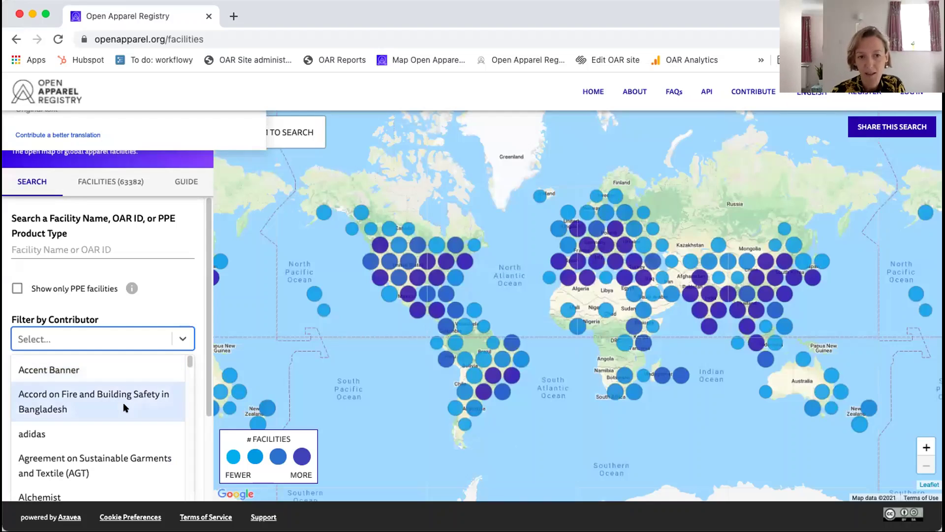
pyautogui.scroll(-1, 123, 408)
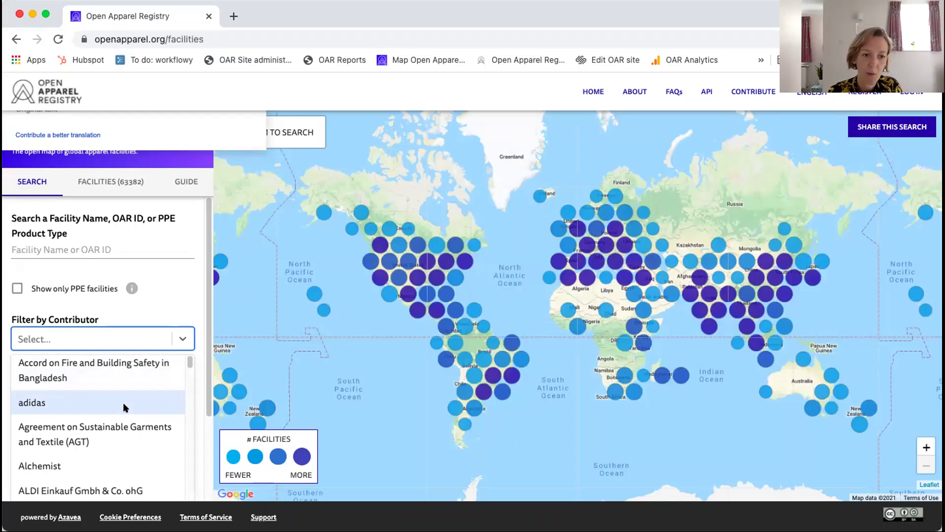
pyautogui.scroll(-1, 123, 408)
pyautogui.scroll(-1, 123, 407)
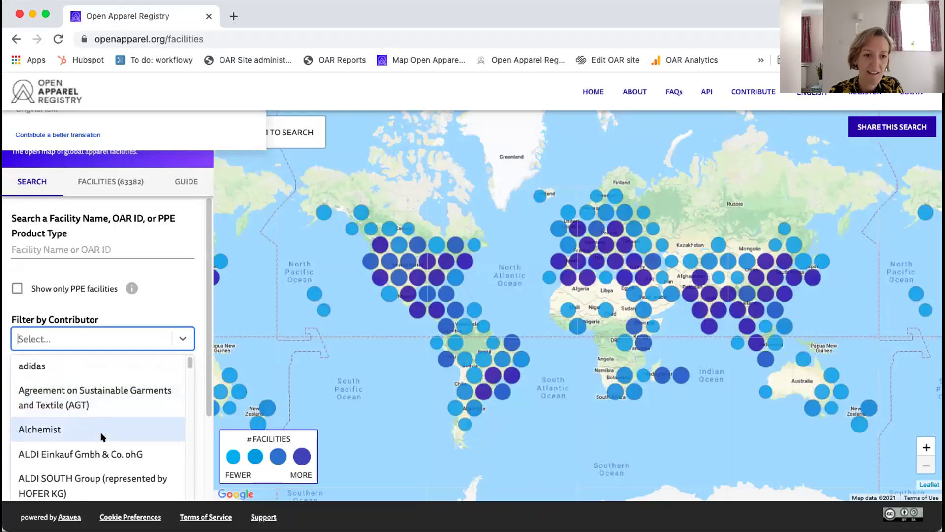
pyautogui.scroll(-3, 103, 434)
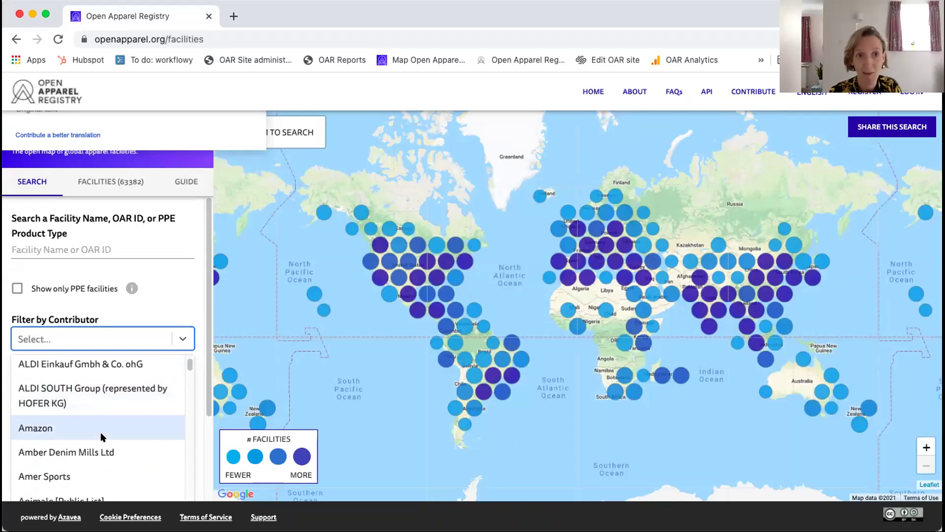
pyautogui.scroll(-1, 102, 436)
pyautogui.scroll(-5, 102, 436)
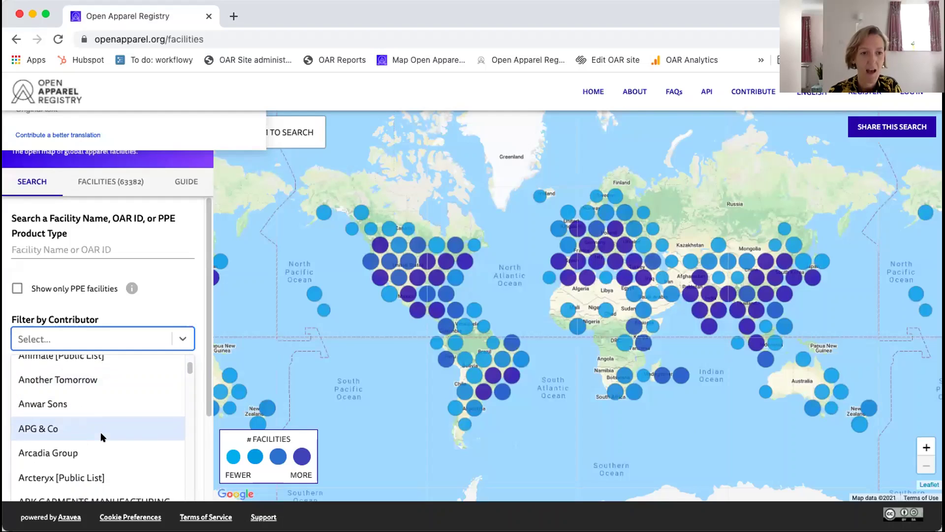
pyautogui.scroll(-6, 103, 436)
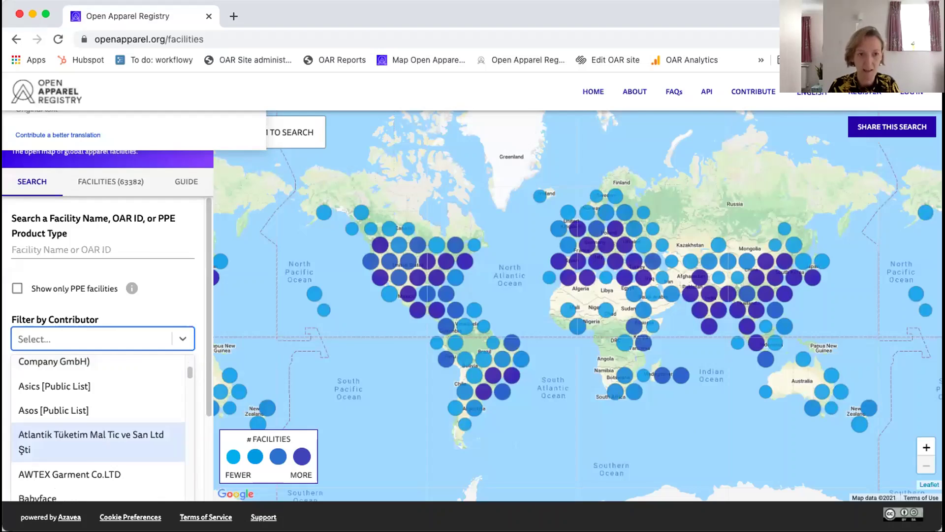
pyautogui.write('fair')
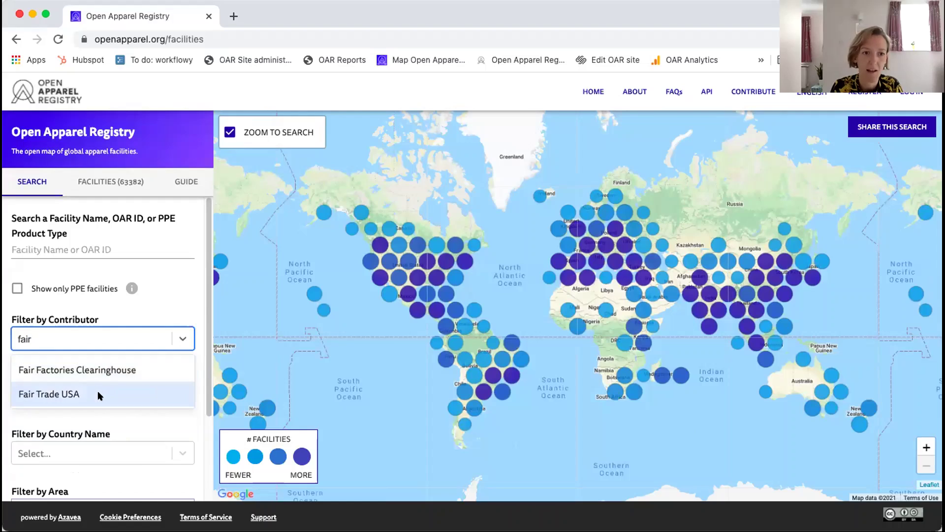
pyautogui.click(191, 297)
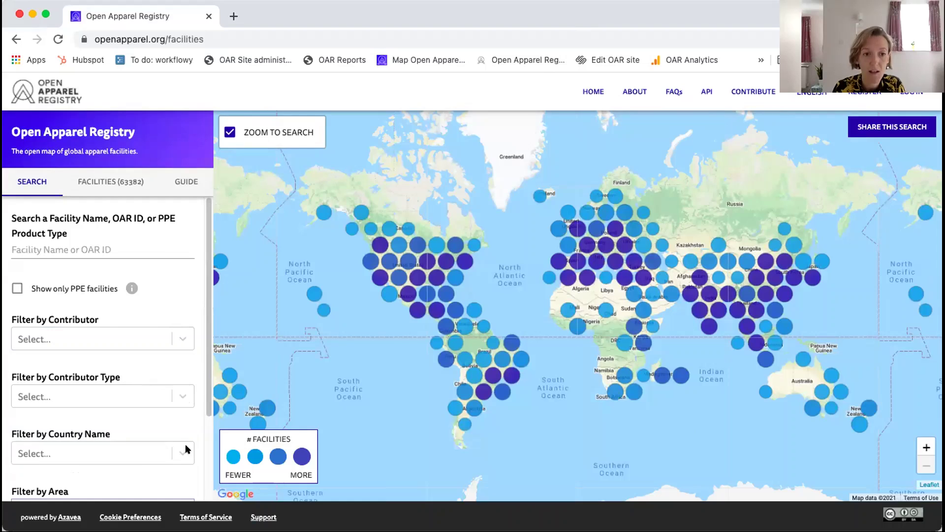
# - Filter the facilities by the contributor adidas
pyautogui.click(184, 333)
pyautogui.write('adidas')
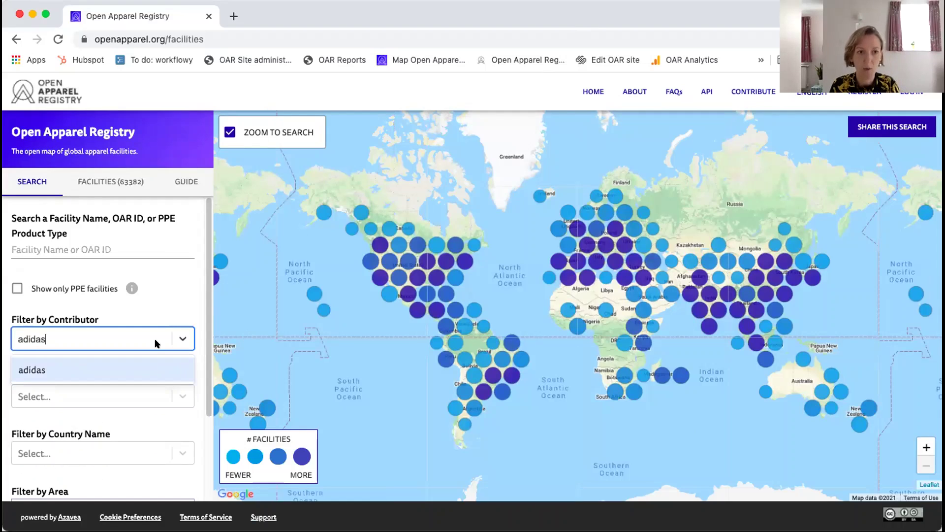
pyautogui.click(88, 374)
pyautogui.click(183, 439)
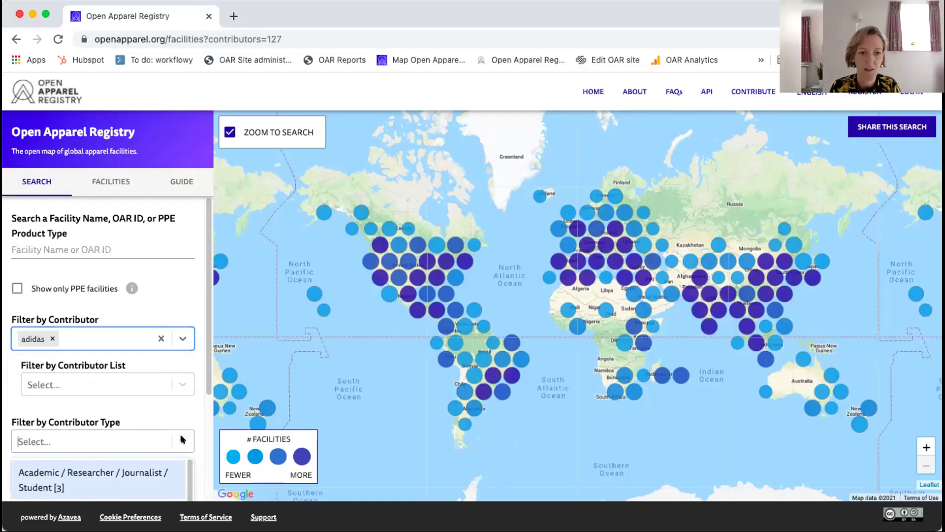
pyautogui.write('ind')
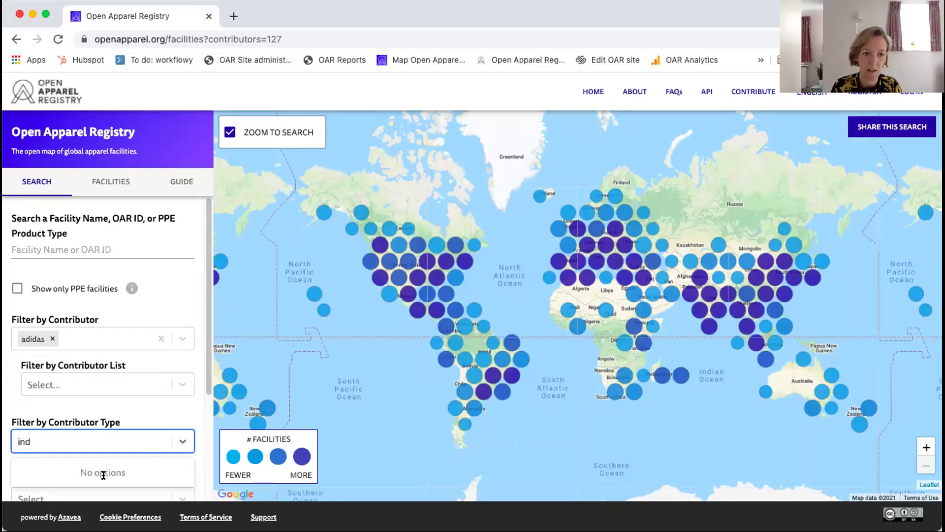
pyautogui.press('BackSpace')
pyautogui.press('BackSpace')
pyautogui.press('BackSpace')
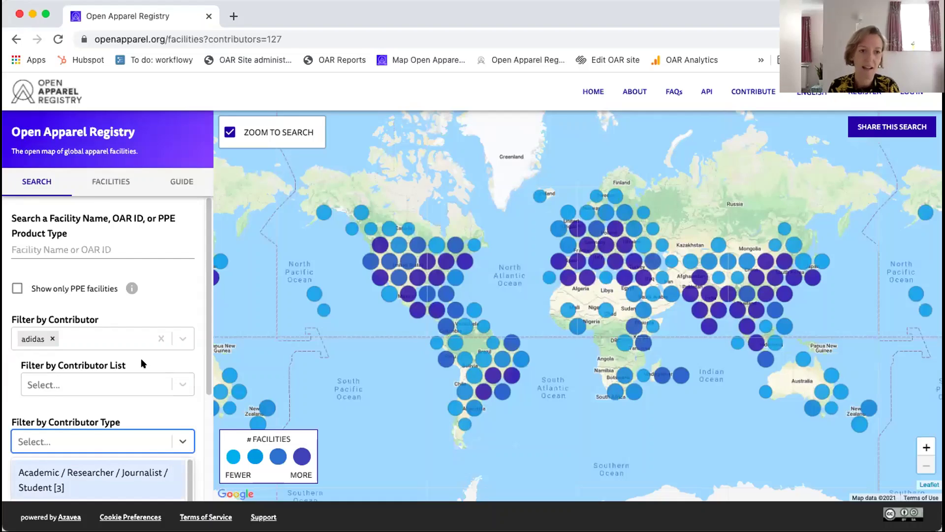
# - Add India as the country filter and run the facility search
pyautogui.scroll(-5, 173, 384)
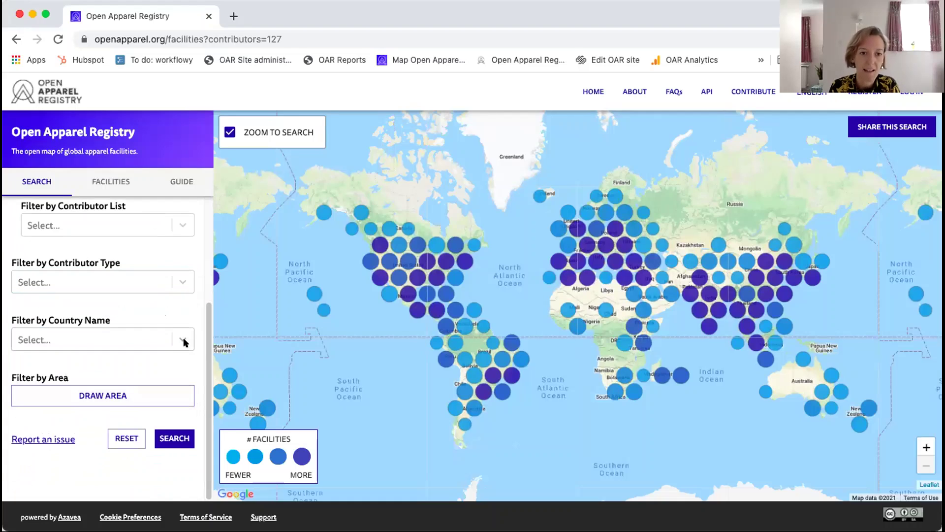
pyautogui.click(186, 340)
pyautogui.write('india')
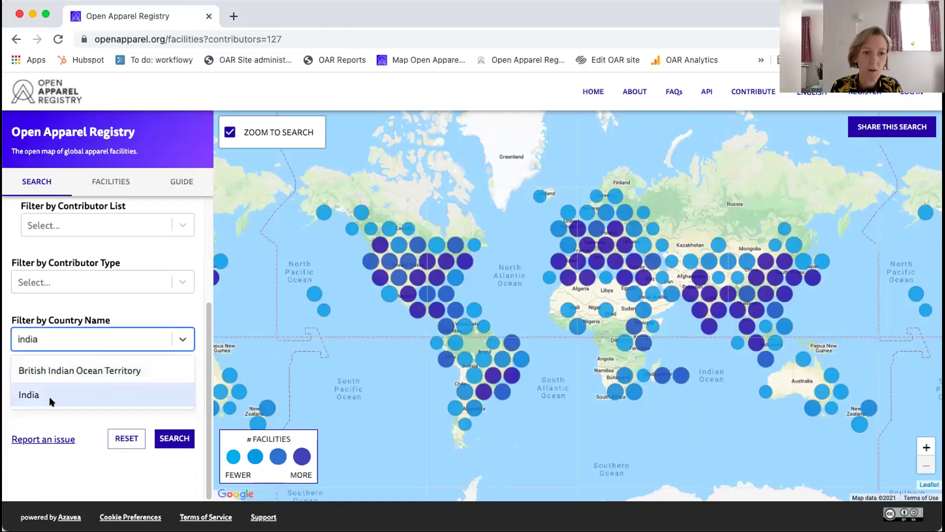
pyautogui.click(28, 394)
pyautogui.click(169, 441)
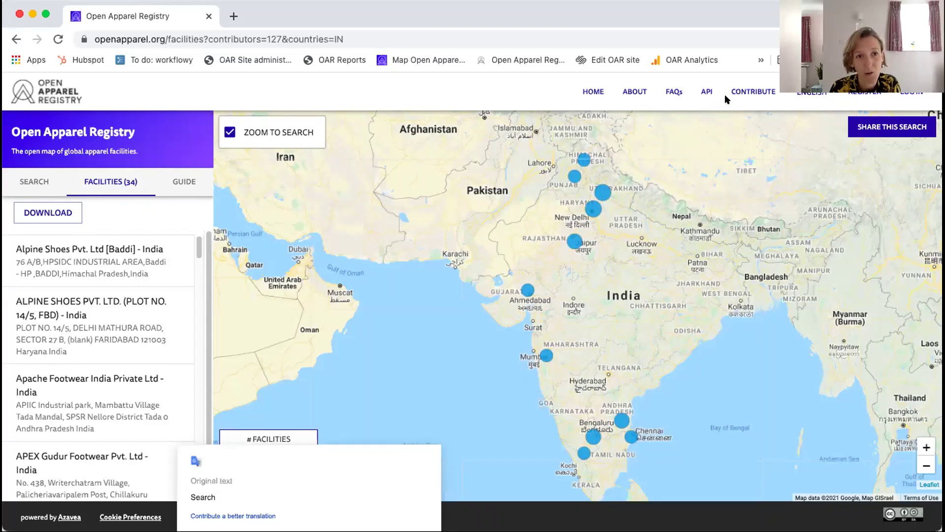
# - View the available download formats for the facility results without downloading anything
pyautogui.click(51, 217)
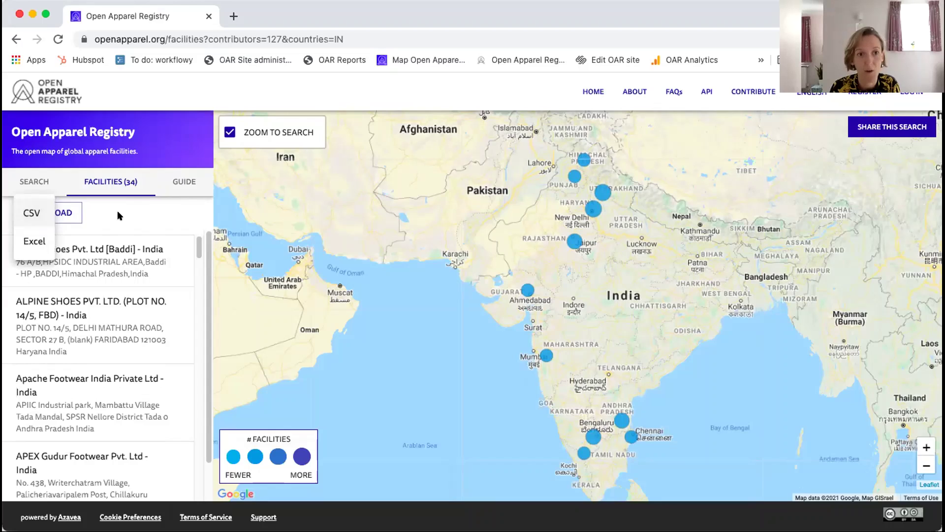
pyautogui.click(21, 186)
# - Return to the search form and remove the adidas contributor filter and the India country filter
pyautogui.click(22, 186)
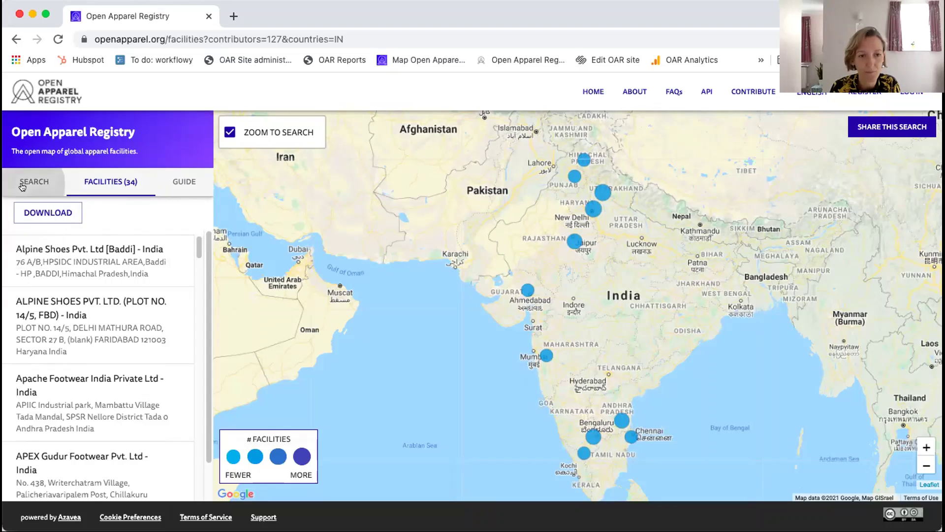
pyautogui.click(53, 338)
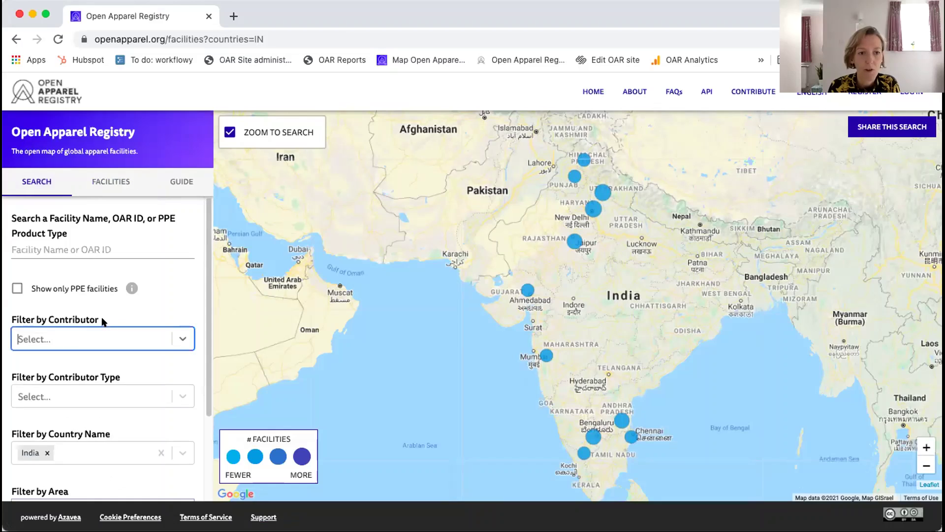
pyautogui.click(48, 452)
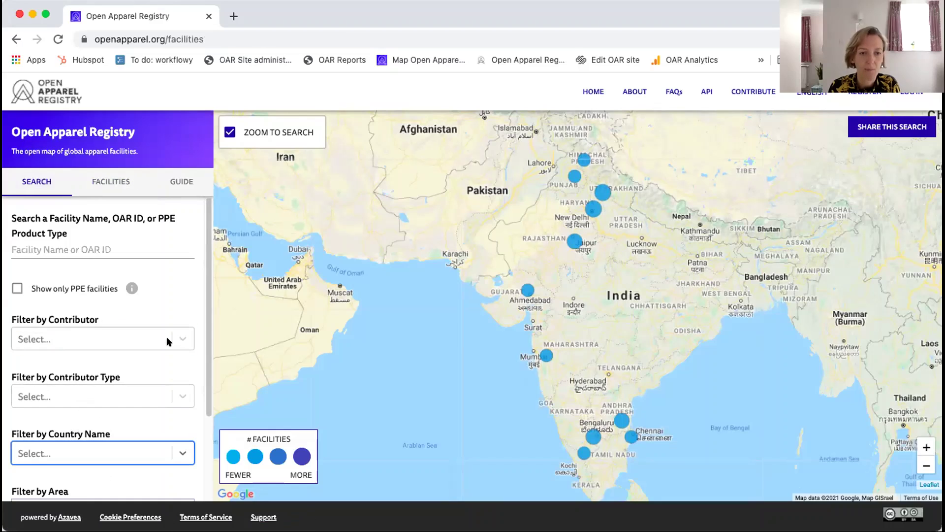
# - Filter by the contributor Accord on Fire and Building Safety in Bangladesh and examine its available contributor lists without choosing one
pyautogui.click(184, 338)
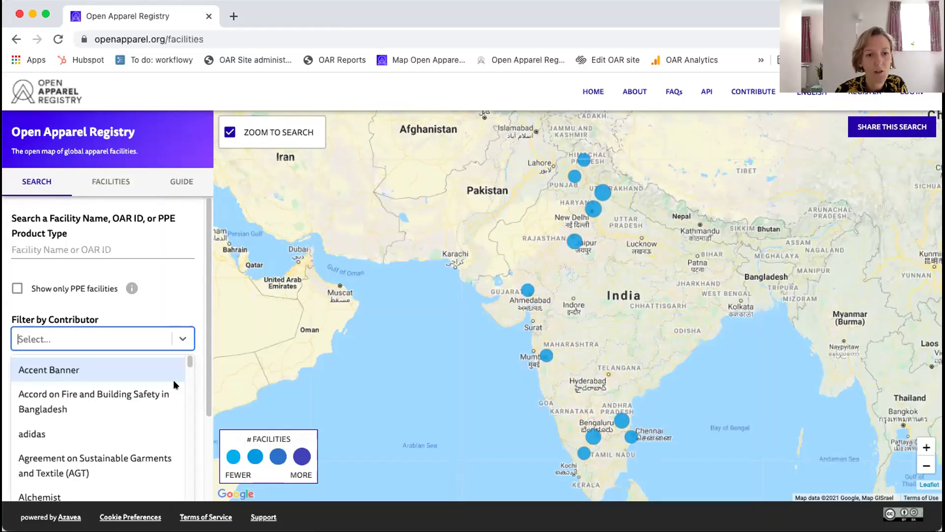
pyautogui.click(125, 401)
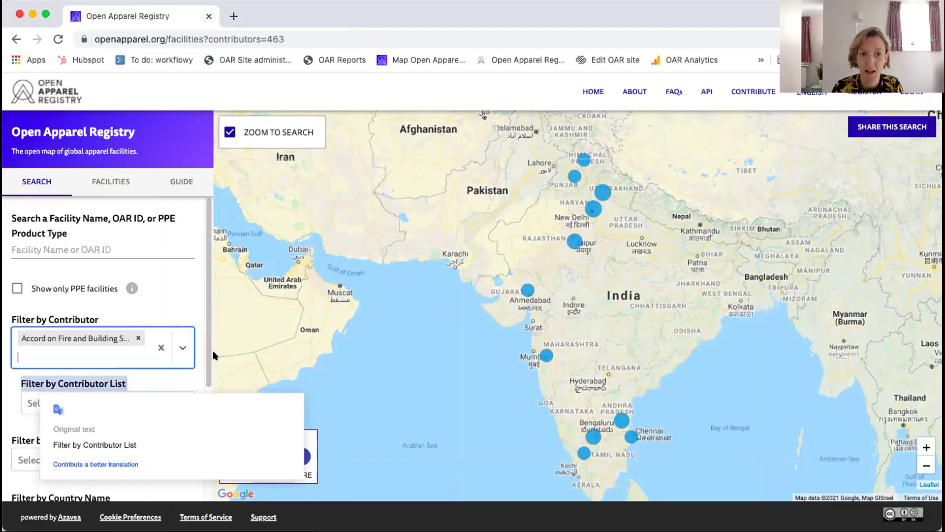
pyautogui.click(183, 403)
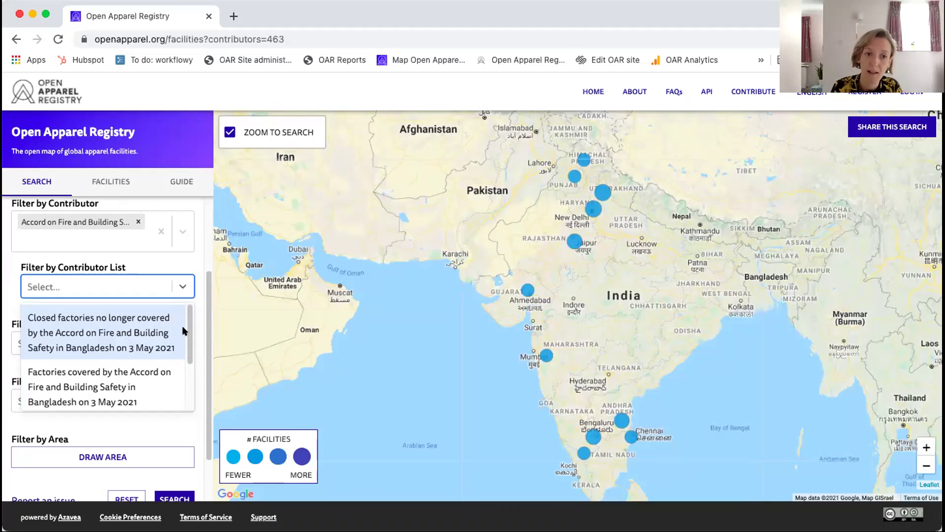
pyautogui.scroll(-1, 187, 339)
pyautogui.scroll(-3, 187, 340)
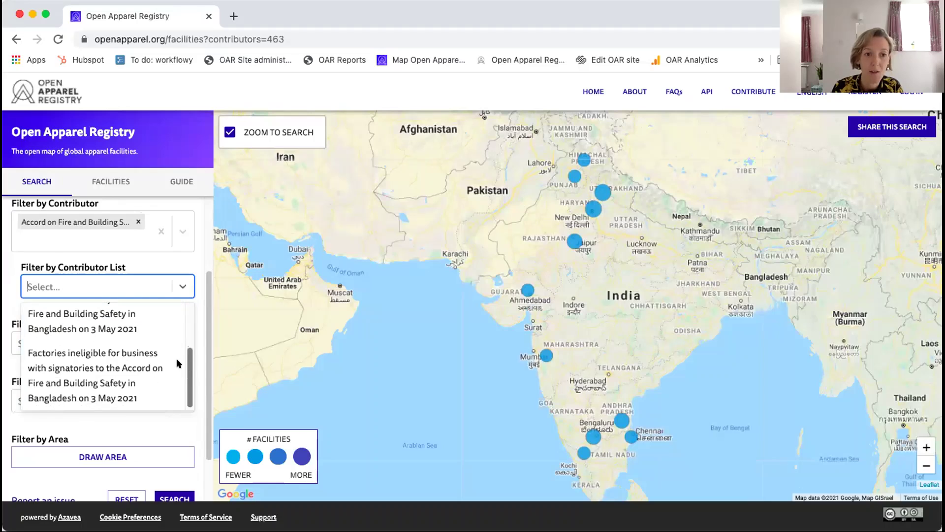
pyautogui.scroll(1, 169, 368)
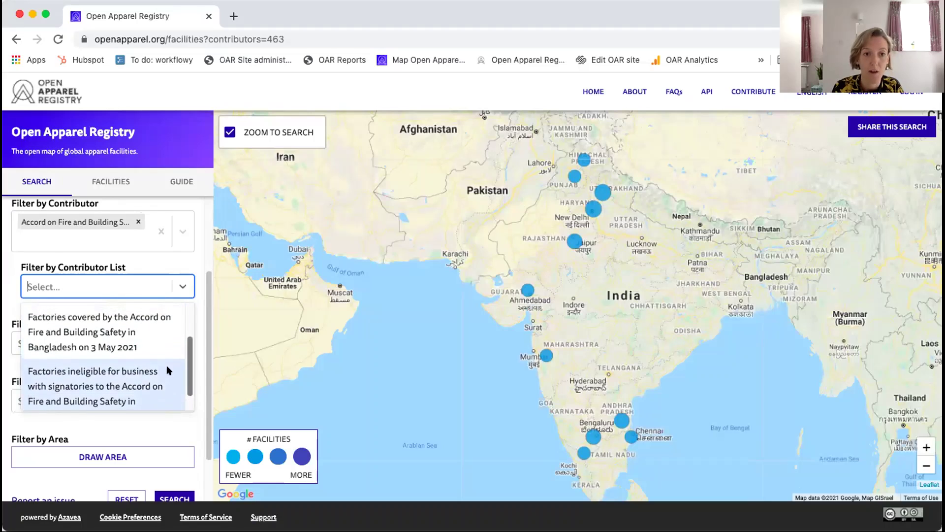
pyautogui.scroll(-1, 187, 356)
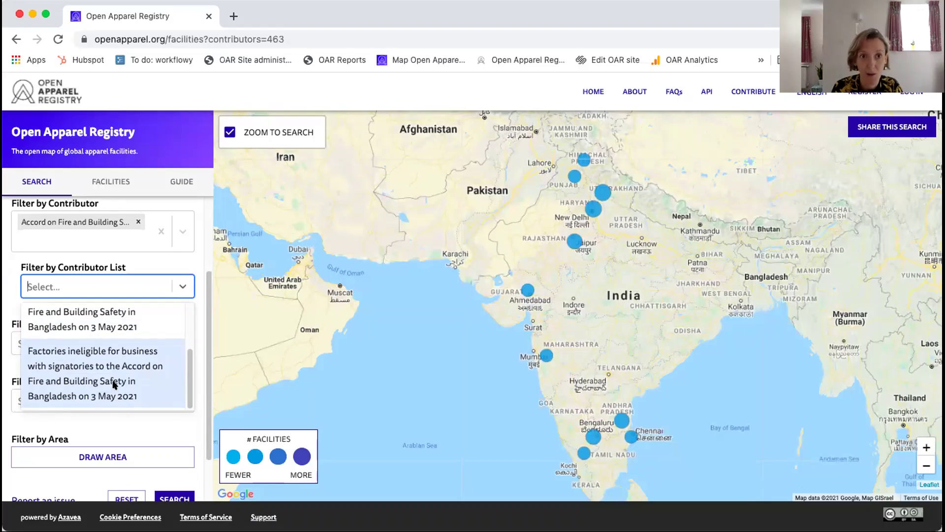
pyautogui.click(197, 382)
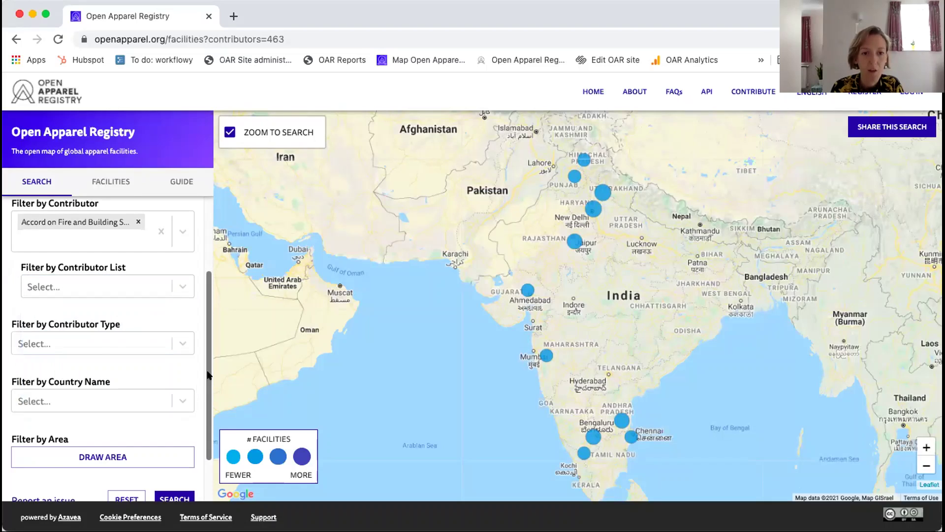
# - Clear the contributor filter and search for the facility name "AKH Eco"
pyautogui.scroll(3, 187, 354)
pyautogui.click(158, 343)
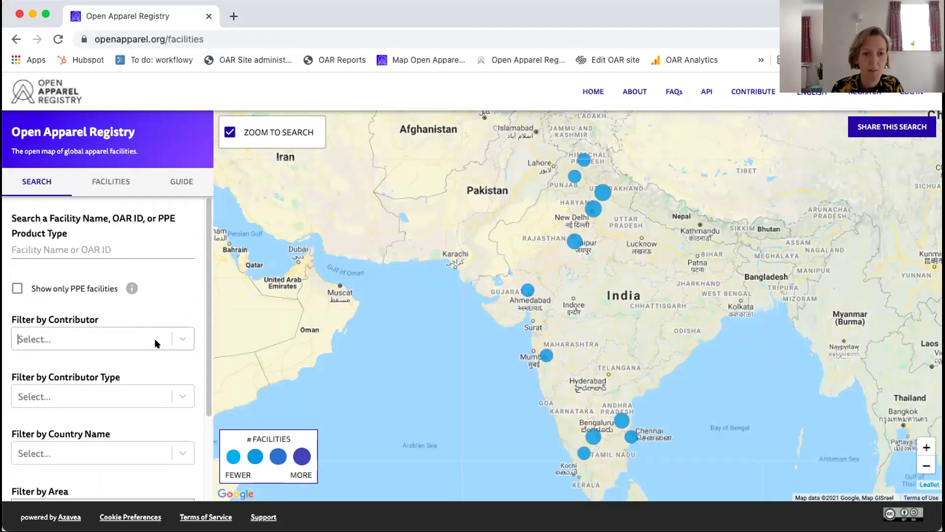
pyautogui.click(93, 244)
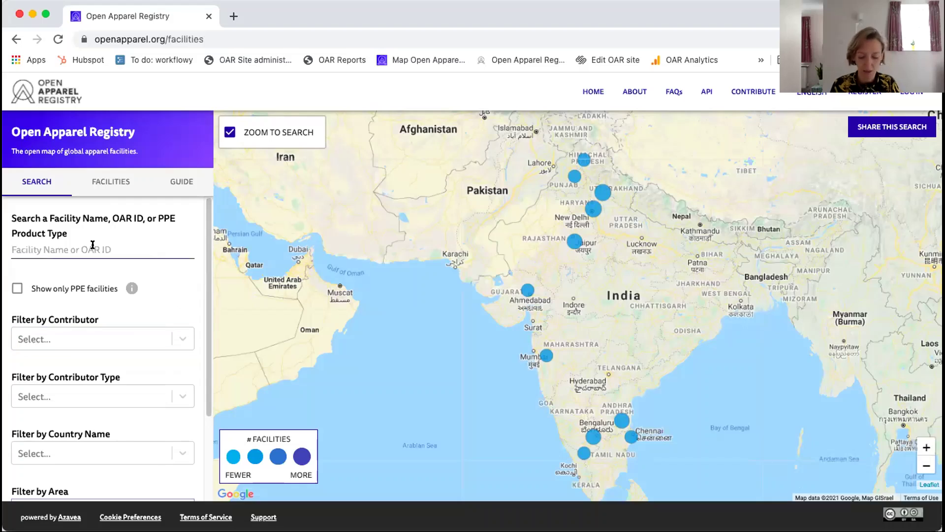
pyautogui.write('AKH')
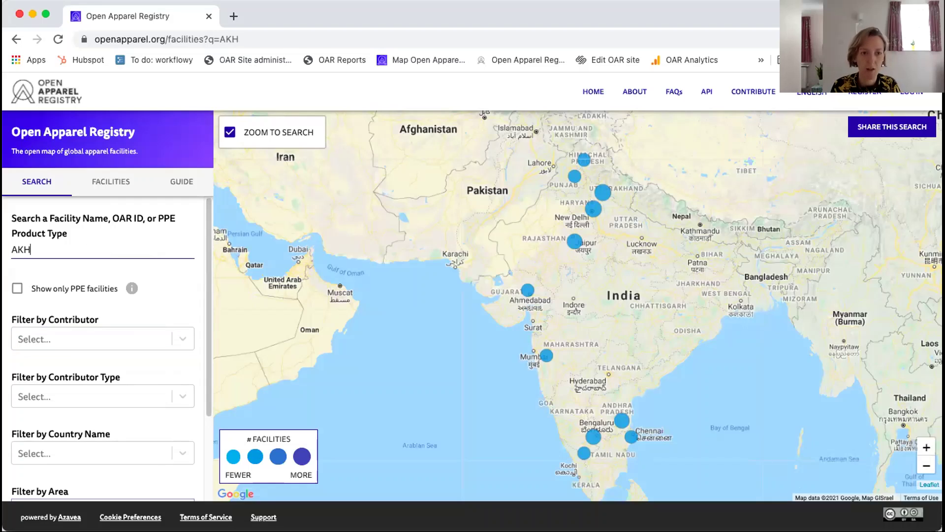
pyautogui.write(' Eco')
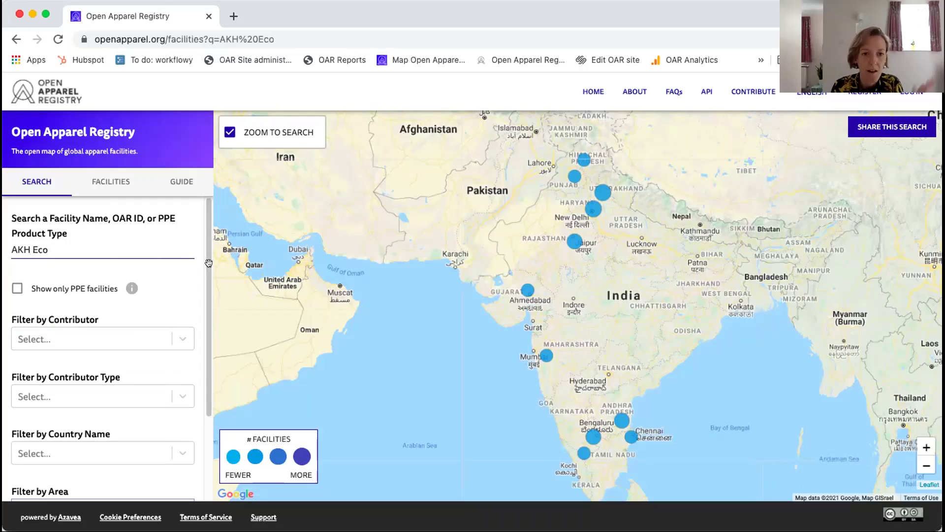
pyautogui.moveTo(208, 263); pyautogui.dragTo(199, 404)
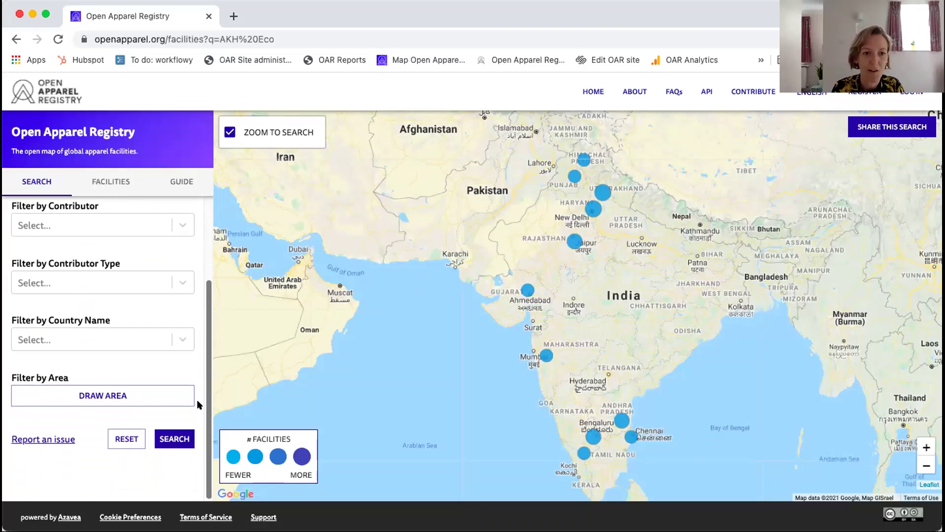
pyautogui.click(180, 431)
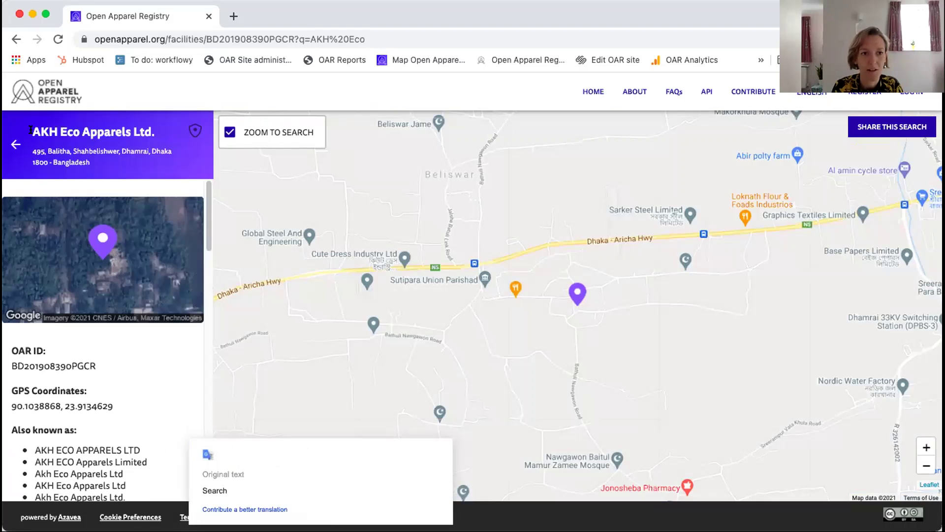
# - Highlight the facility's name, address, OAR ID and GPS coordinates in its profile one after another
pyautogui.moveTo(32, 131); pyautogui.dragTo(152, 131)
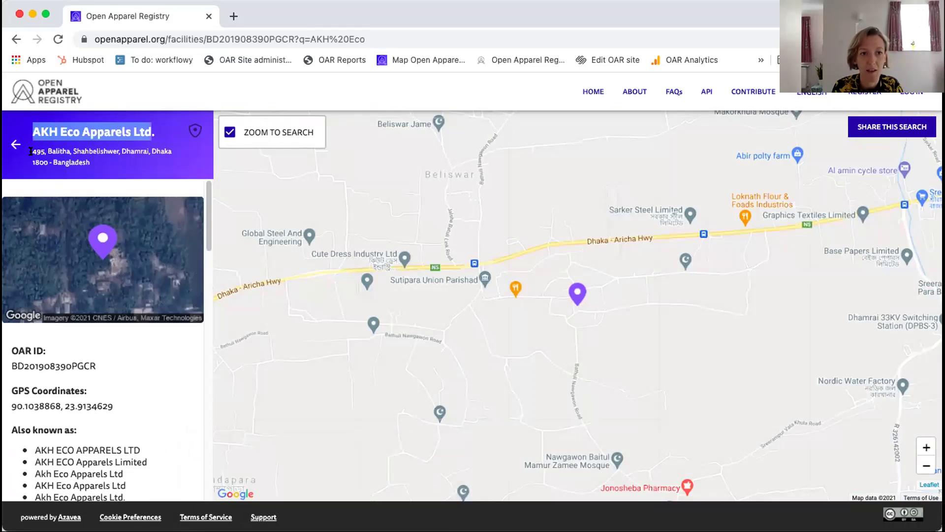
pyautogui.moveTo(31, 150); pyautogui.dragTo(89, 164)
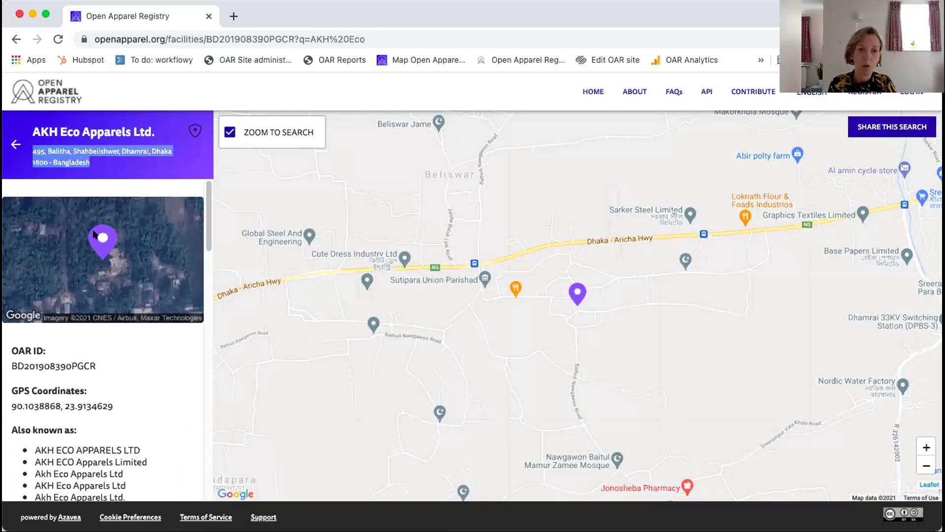
pyautogui.moveTo(10, 366); pyautogui.dragTo(94, 364)
pyautogui.moveTo(11, 407); pyautogui.dragTo(112, 407)
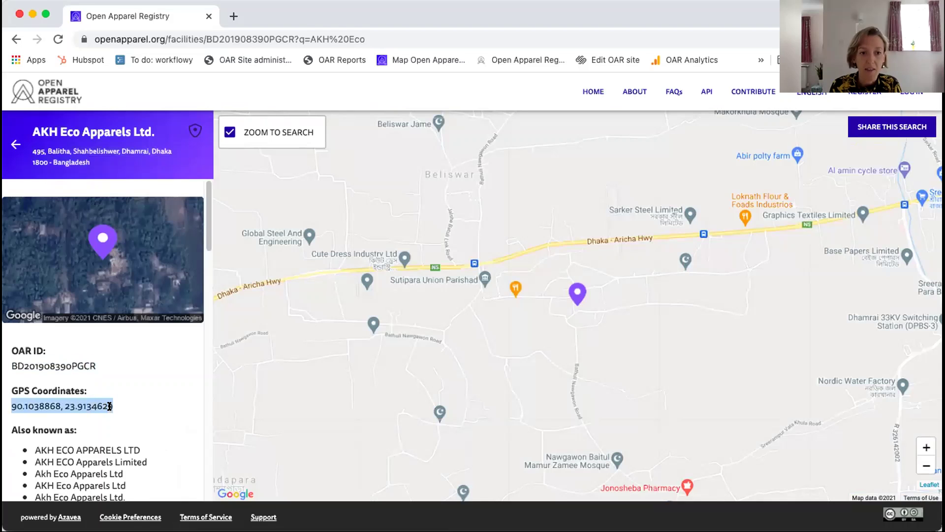
pyautogui.click(131, 407)
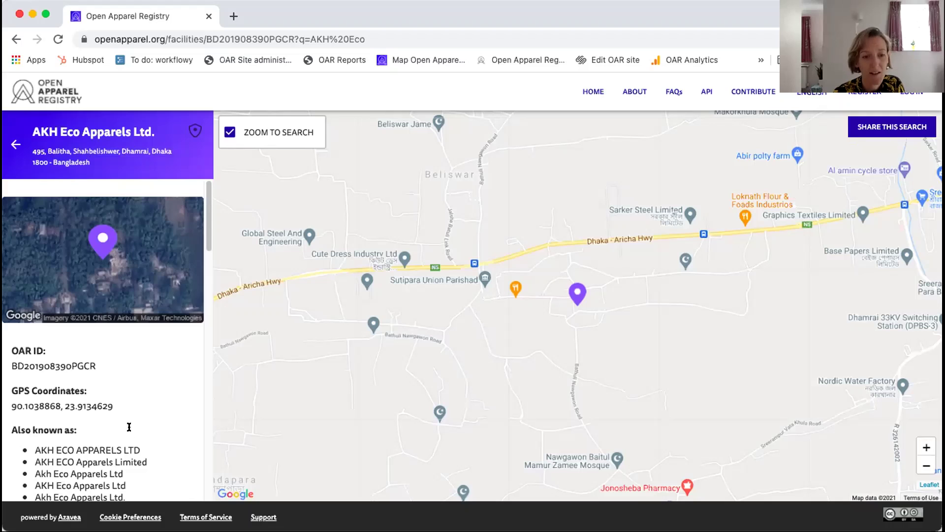
# - Examine the alternative names of AKH Eco Apparels Ltd., highlighting spelling variants such as "Limited"
pyautogui.scroll(-3, 129, 426)
pyautogui.scroll(-3, 129, 426)
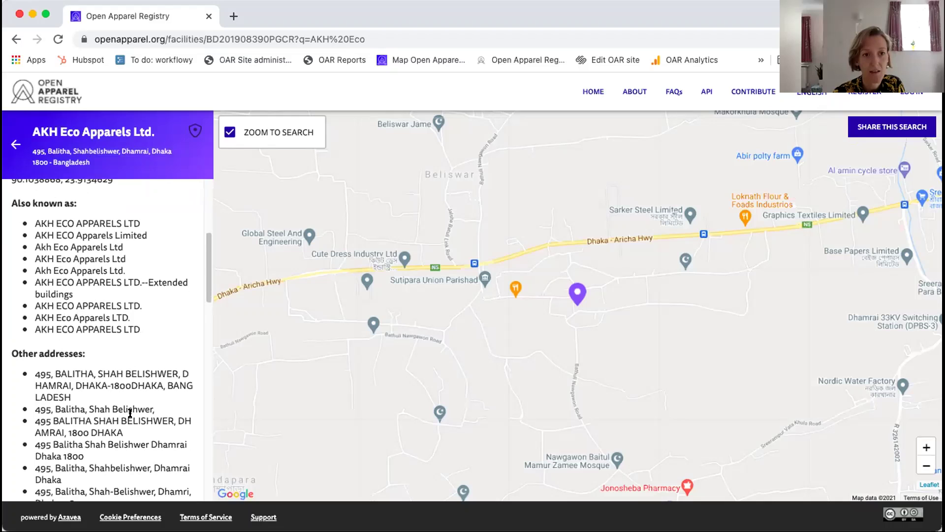
pyautogui.moveTo(130, 413)
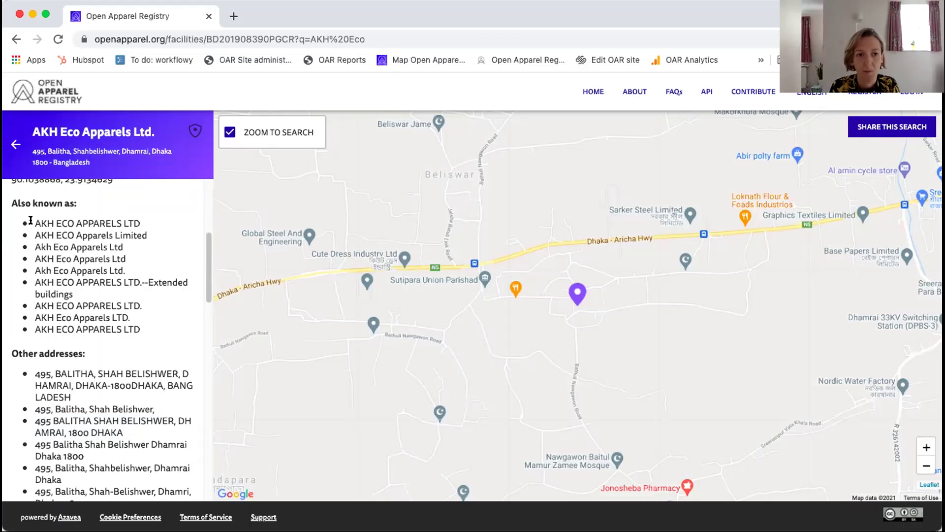
pyautogui.moveTo(31, 220); pyautogui.dragTo(140, 220)
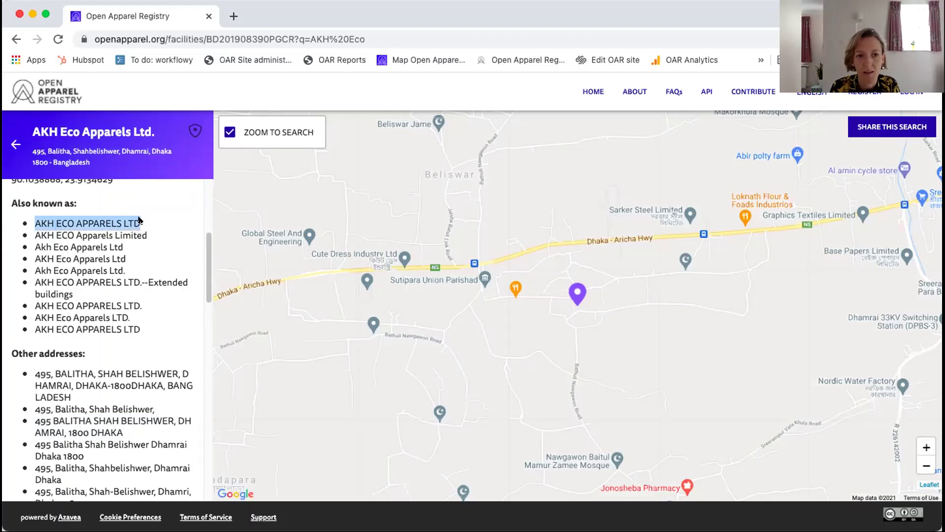
pyautogui.click(114, 235)
pyautogui.moveTo(123, 220); pyautogui.dragTo(152, 239)
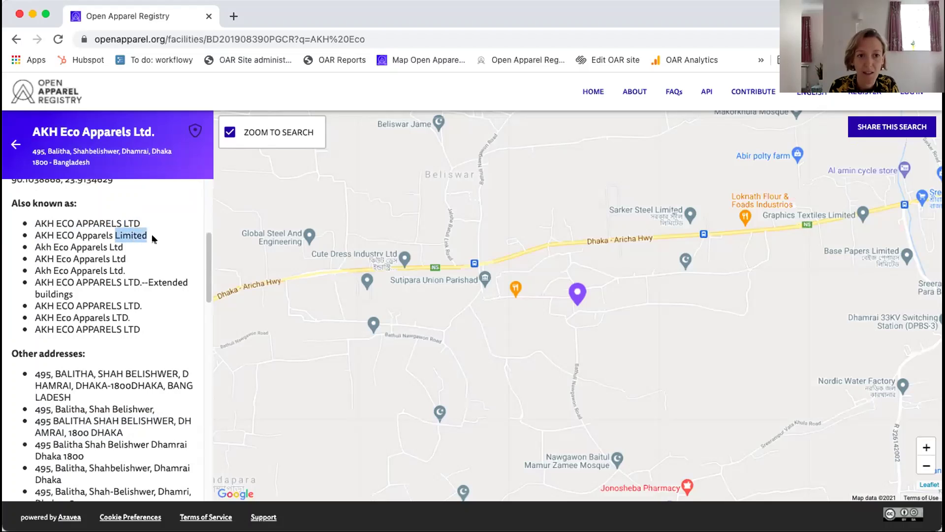
pyautogui.click(126, 317)
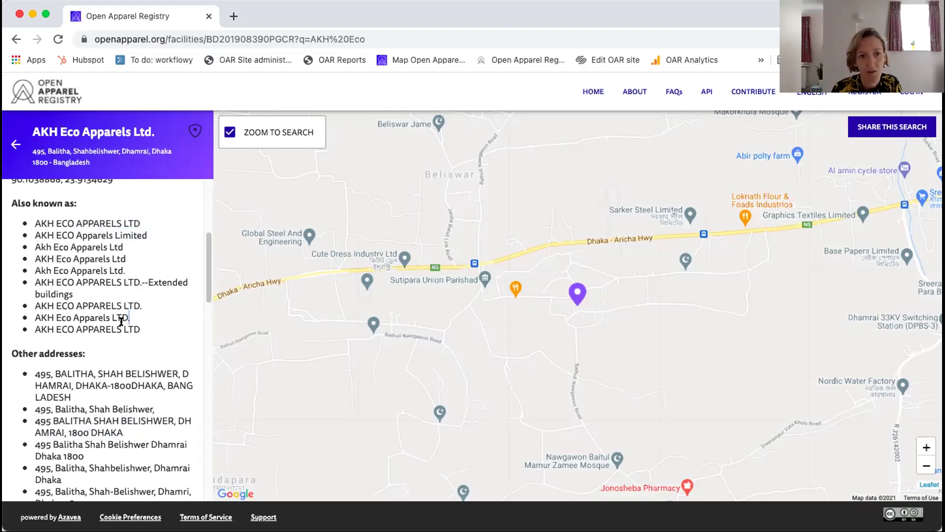
# - Review the facility's other addresses and the contributors that have listed it
pyautogui.scroll(-5, 121, 319)
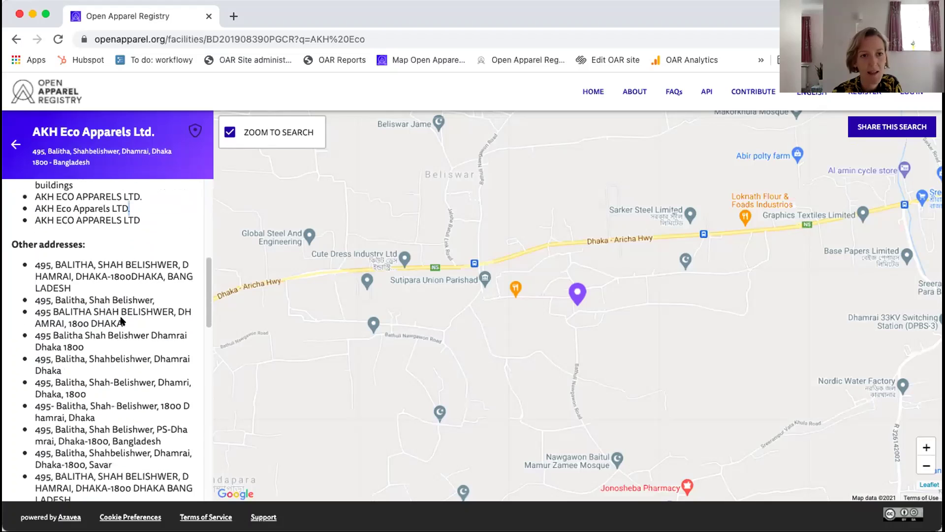
pyautogui.scroll(-1, 123, 300)
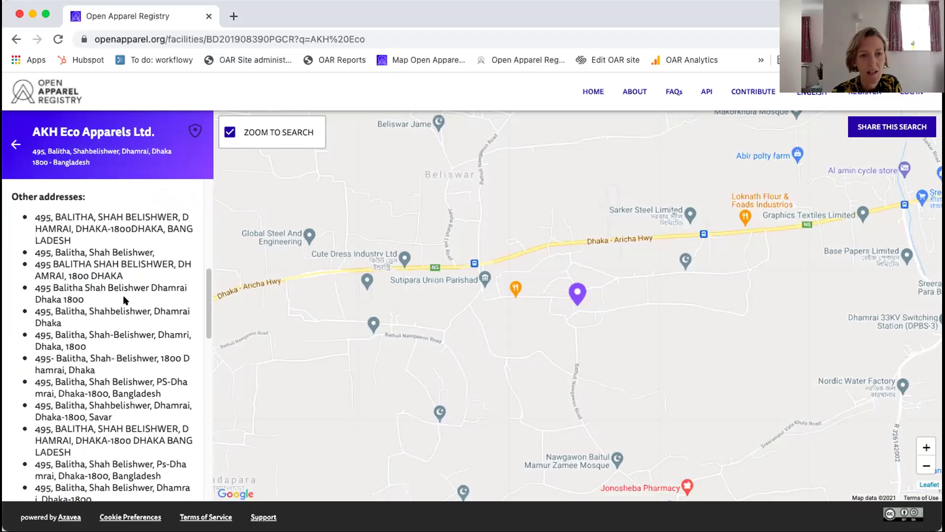
pyautogui.scroll(-1, 123, 300)
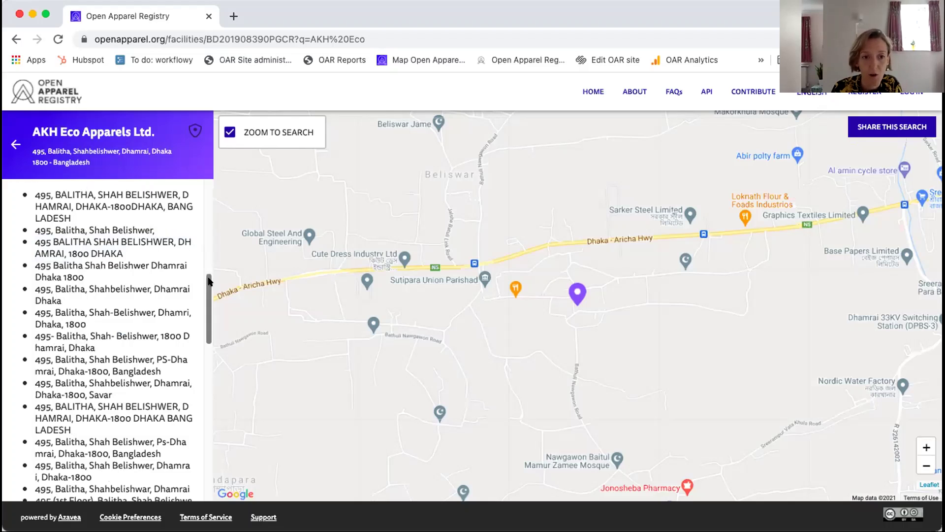
pyautogui.moveTo(208, 281); pyautogui.dragTo(214, 332)
pyautogui.scroll(-1, 212, 334)
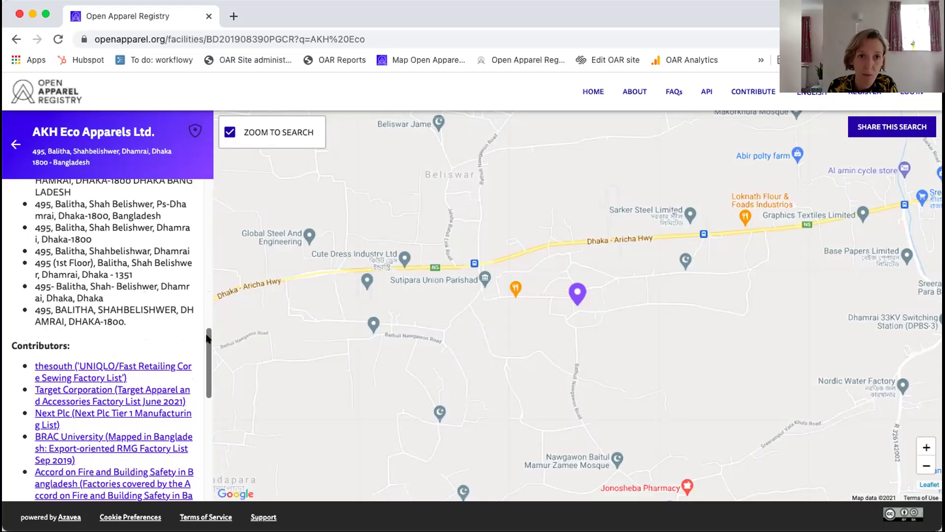
pyautogui.moveTo(207, 338); pyautogui.dragTo(214, 374)
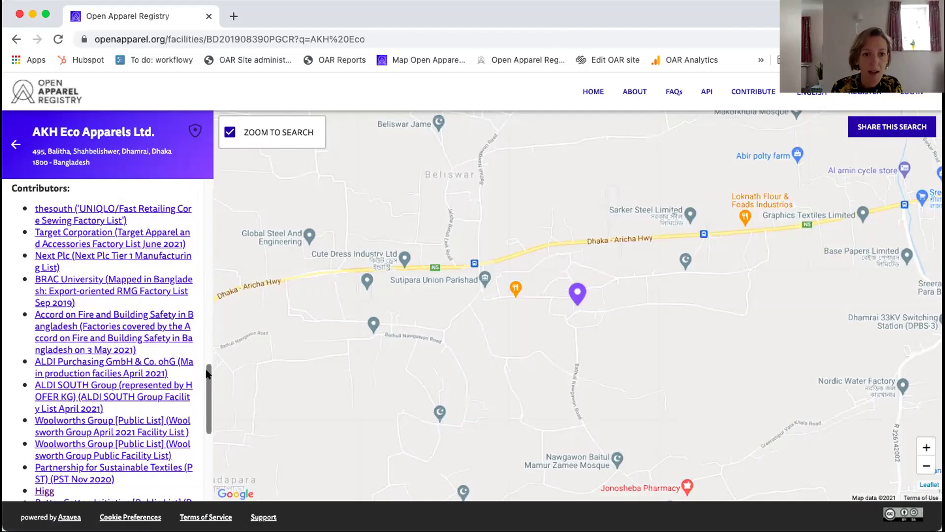
pyautogui.moveTo(207, 374); pyautogui.dragTo(208, 429)
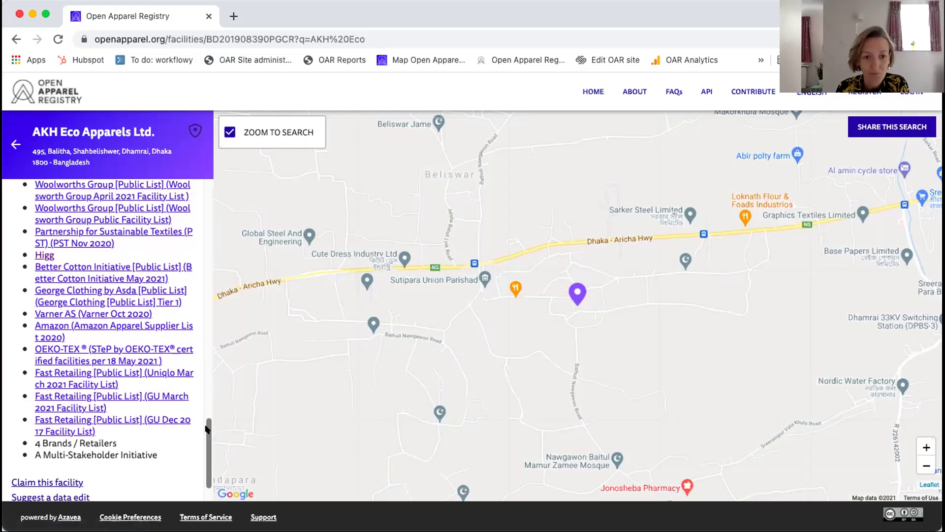
pyautogui.scroll(15, 199, 396)
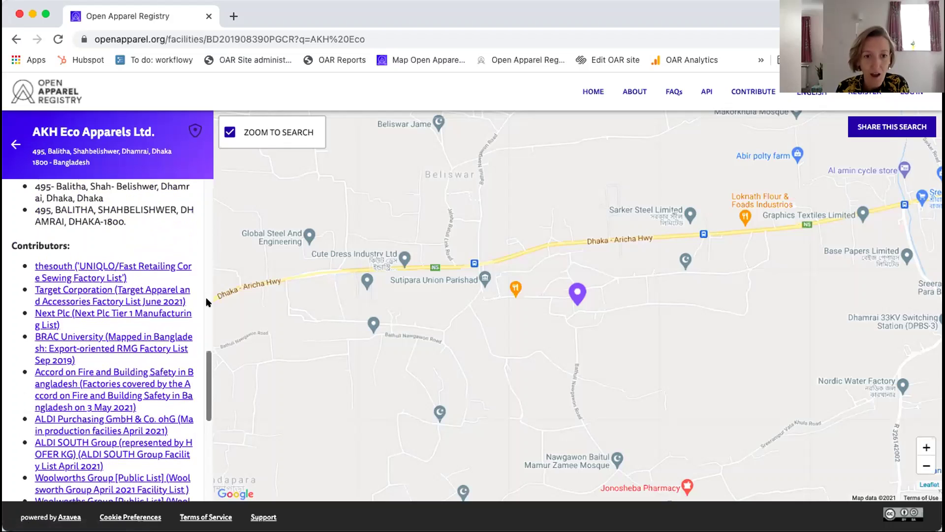
# - Leave the facility profile, return to the search form and reset the AKH Eco search
pyautogui.click(11, 144)
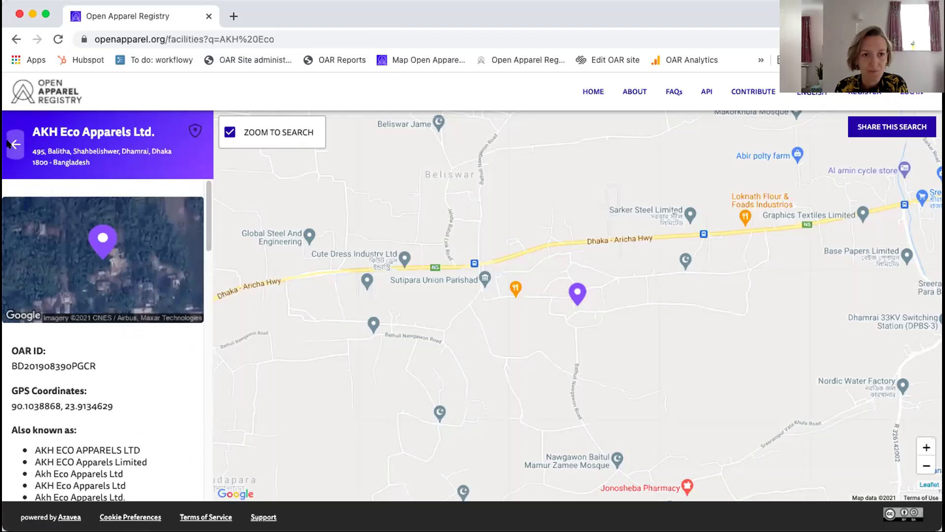
pyautogui.click(32, 175)
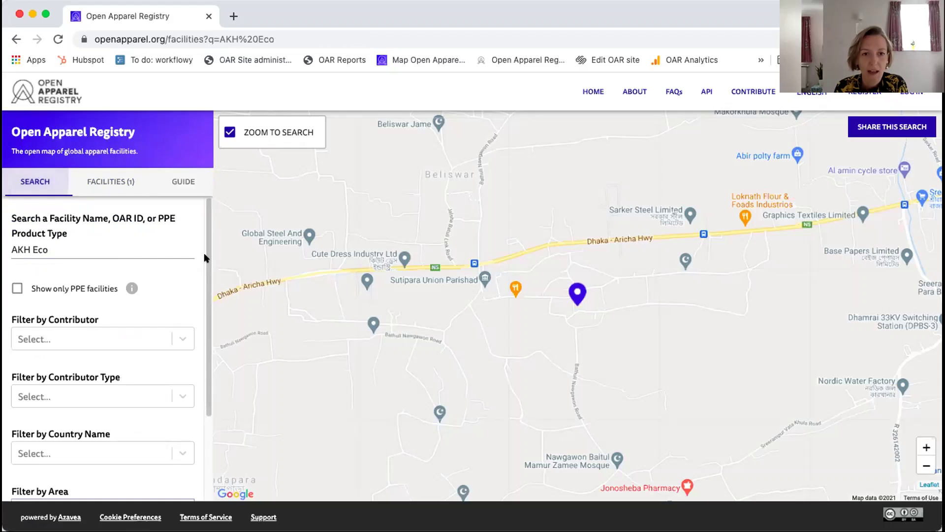
pyautogui.moveTo(206, 255); pyautogui.dragTo(213, 339)
pyautogui.click(126, 439)
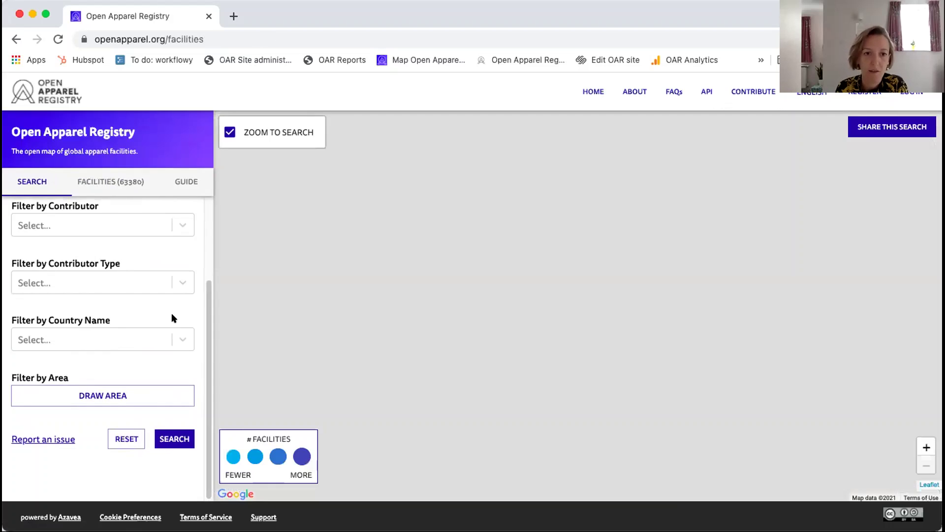
# - Filter the facility search by the contributors adidas and Nike [Public List]
pyautogui.moveTo(206, 310); pyautogui.dragTo(215, 223)
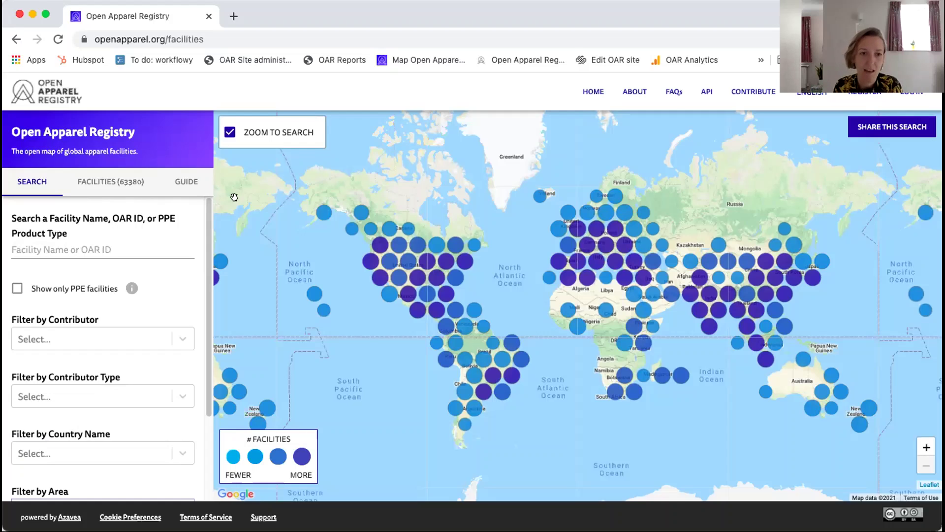
pyautogui.click(176, 333)
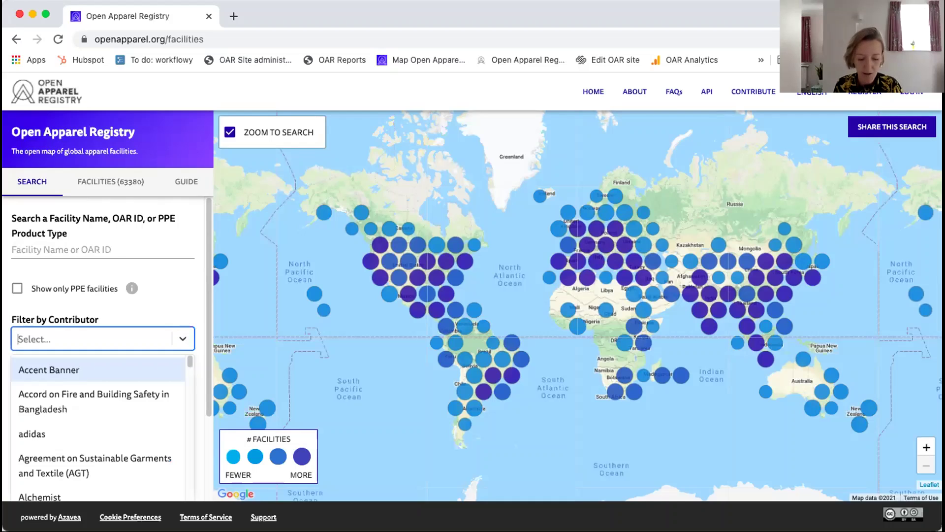
pyautogui.write('adidas')
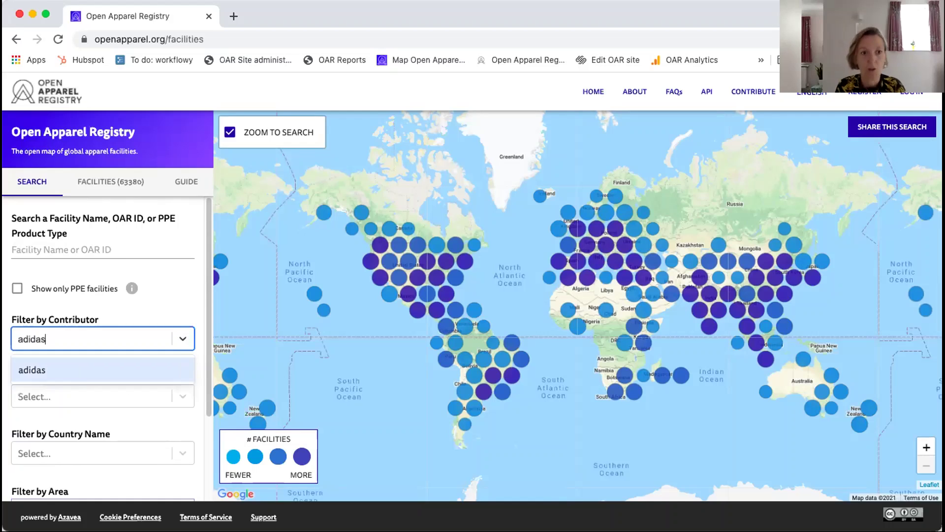
pyautogui.click(132, 370)
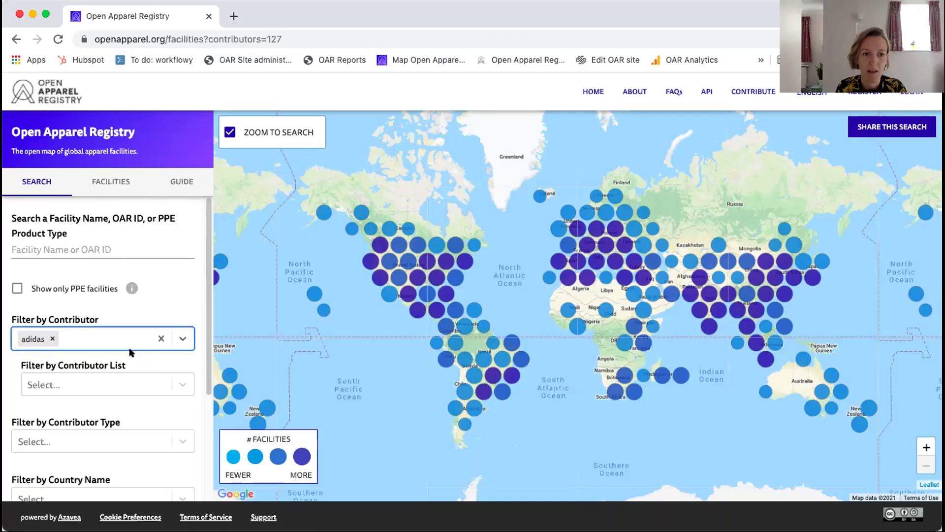
pyautogui.write('nike')
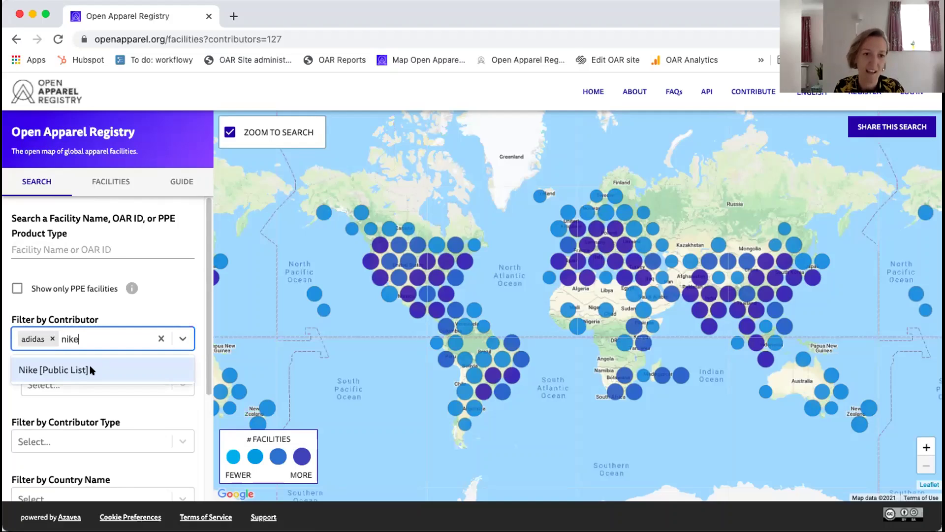
pyautogui.click(92, 369)
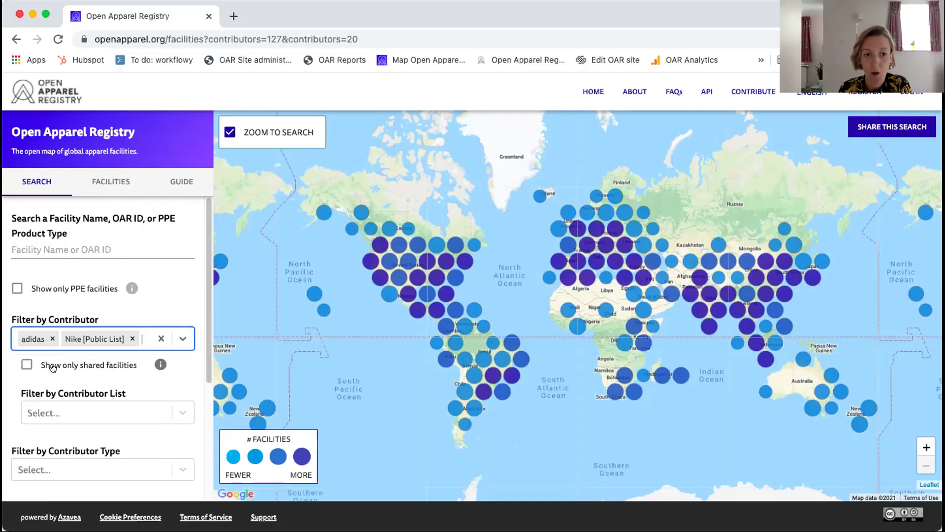
# - Read the explanation of the shared-facilities option, and run the search for all facilities of the two selected contributors
pyautogui.click(160, 365)
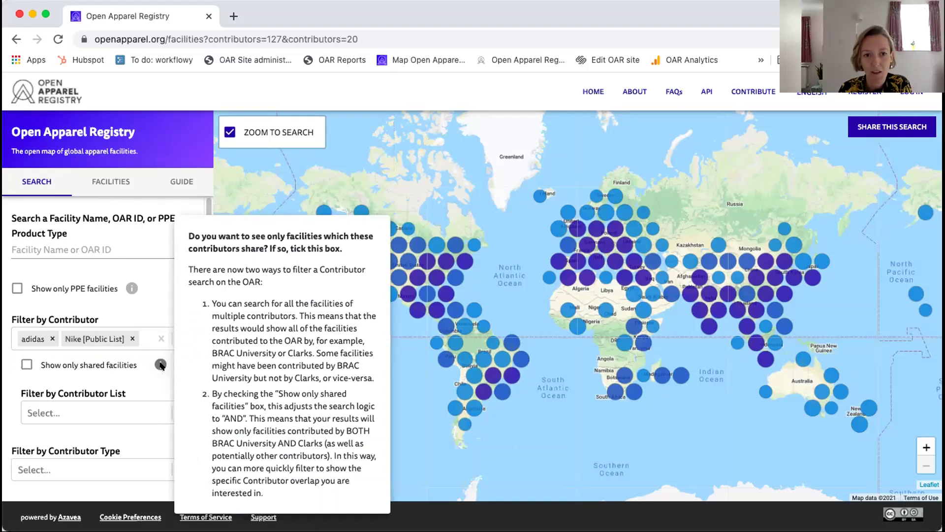
pyautogui.click(145, 377)
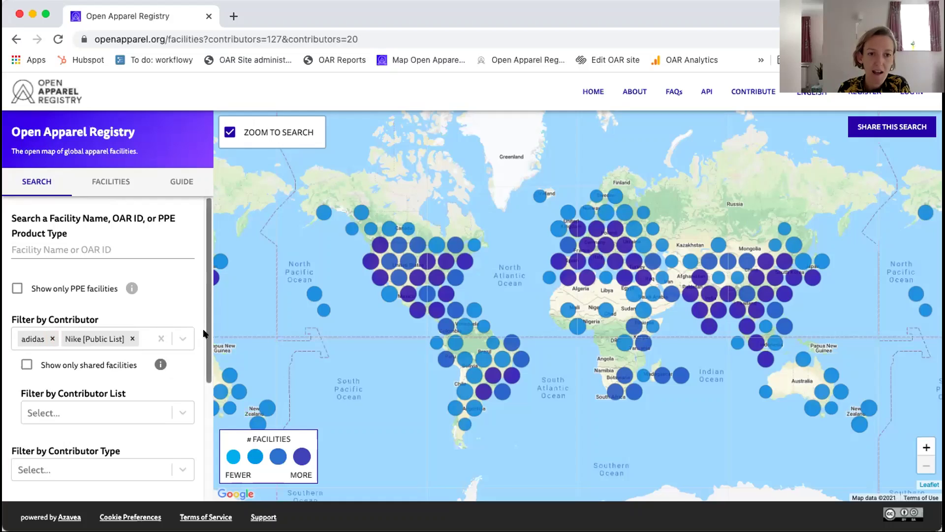
pyautogui.scroll(-5, 197, 419)
pyautogui.click(167, 437)
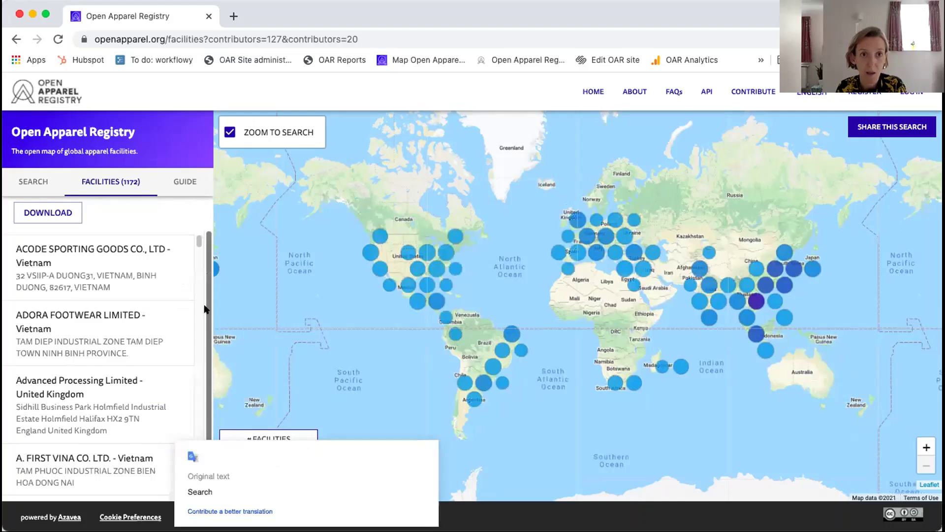
pyautogui.click(128, 185)
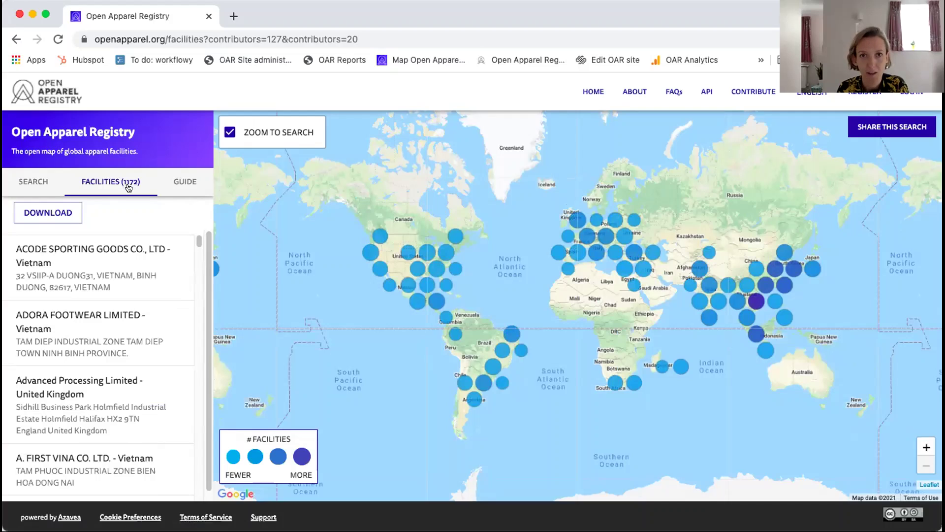
# - Restrict the search to facilities shared by both contributors and run it again
pyautogui.click(20, 186)
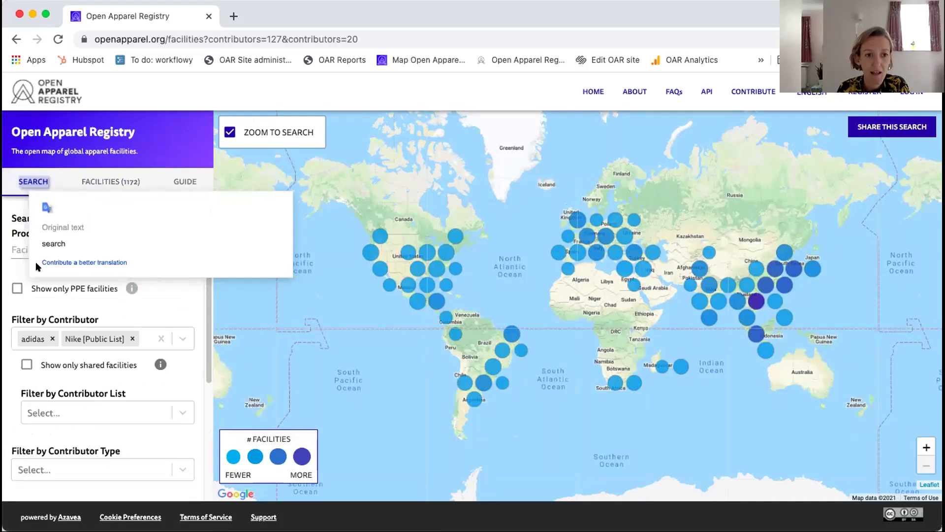
pyautogui.click(20, 365)
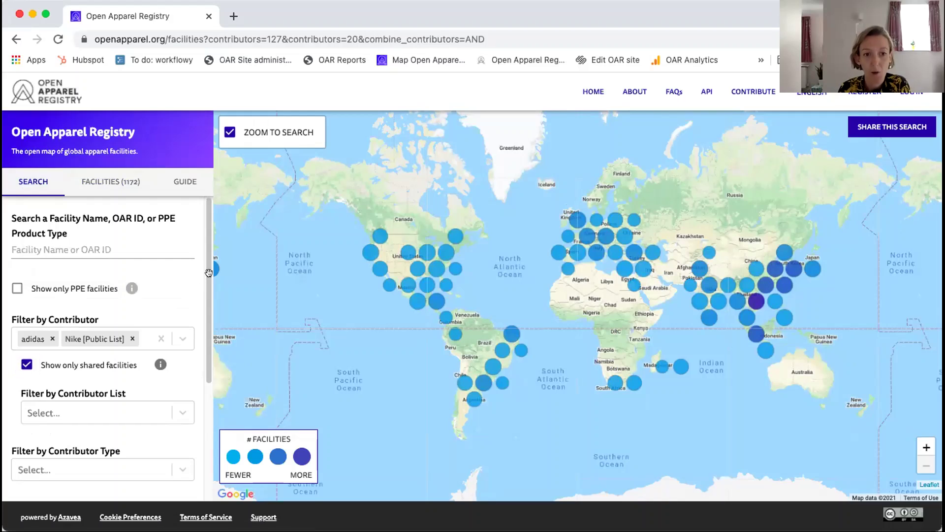
pyautogui.moveTo(209, 273); pyautogui.dragTo(203, 439)
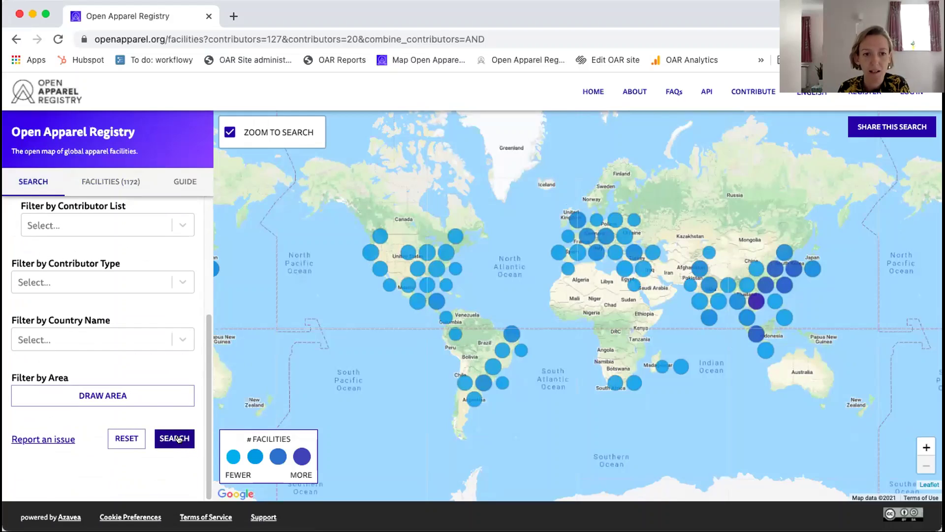
pyautogui.click(177, 439)
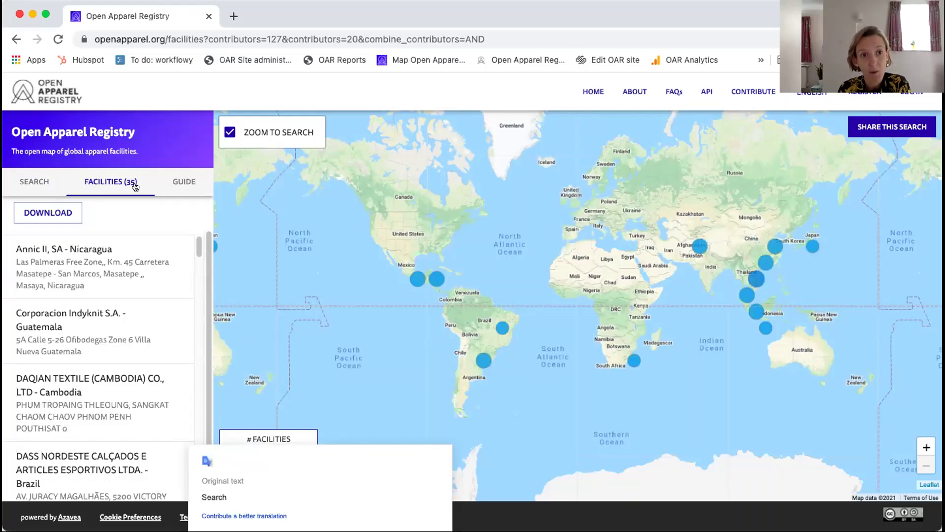
# - Open the profile of Corporacion Indyknit S.A. in Guatemala and review its list of contributors
pyautogui.click(96, 335)
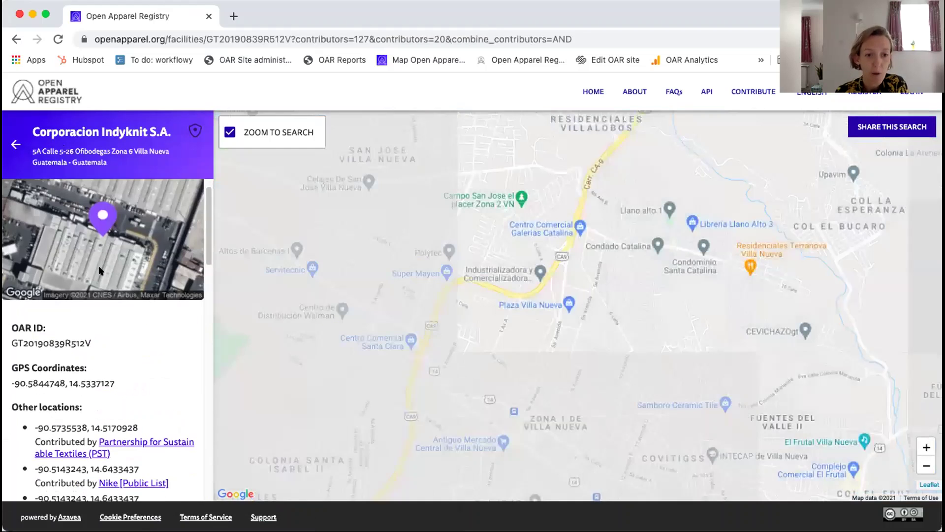
pyautogui.scroll(-15, 99, 270)
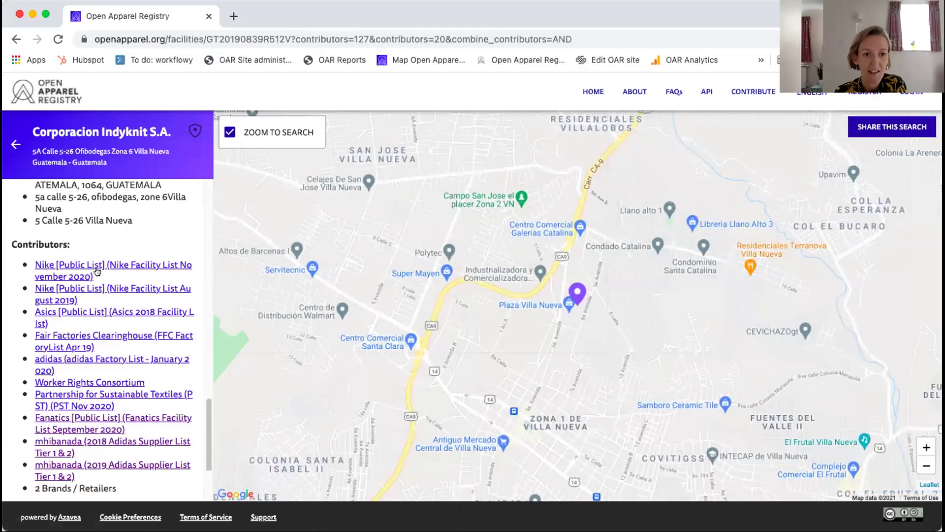
pyautogui.scroll(-3, 97, 271)
pyautogui.scroll(1, 97, 286)
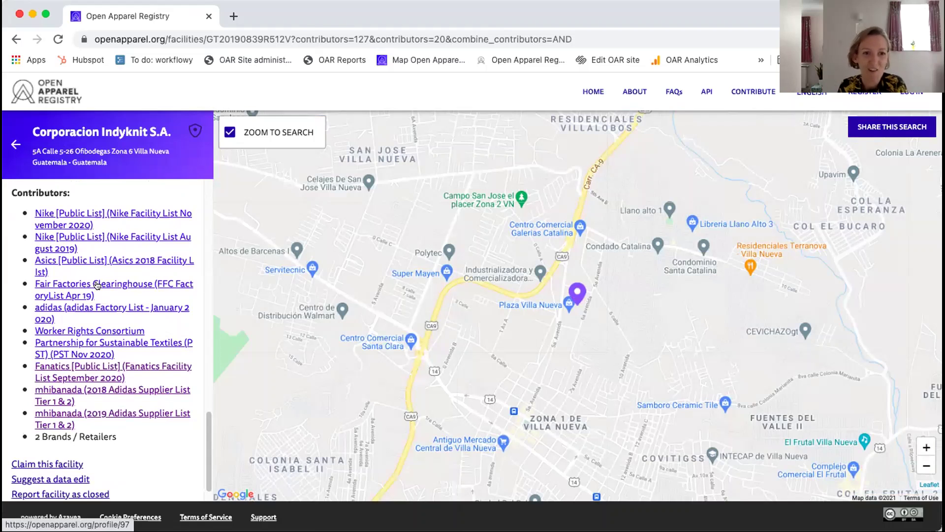
# - Leave the facility profile, clear the contributor filter in the search form and reset the search
pyautogui.click(15, 145)
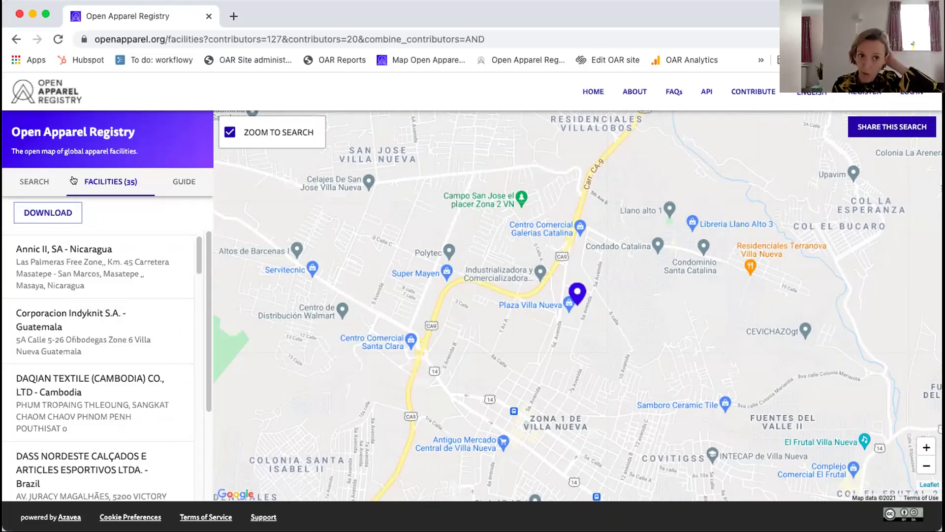
pyautogui.click(33, 181)
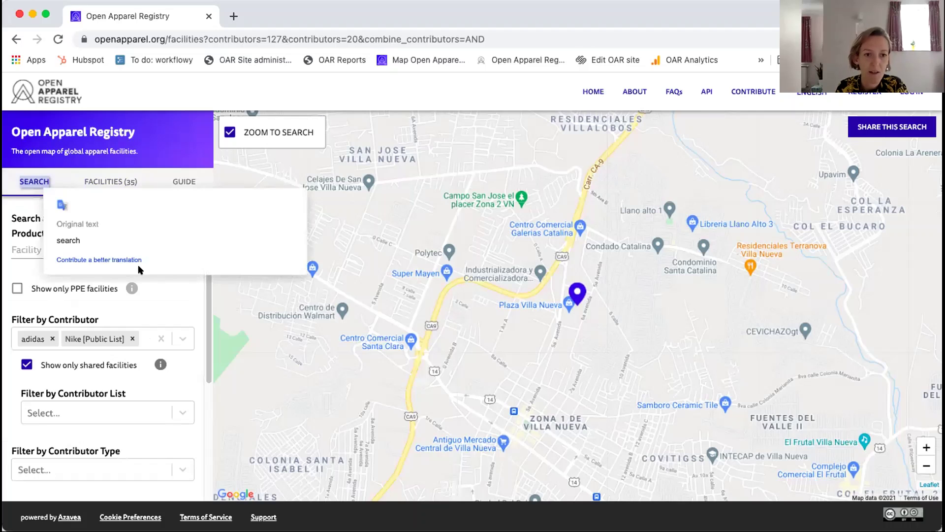
pyautogui.click(161, 338)
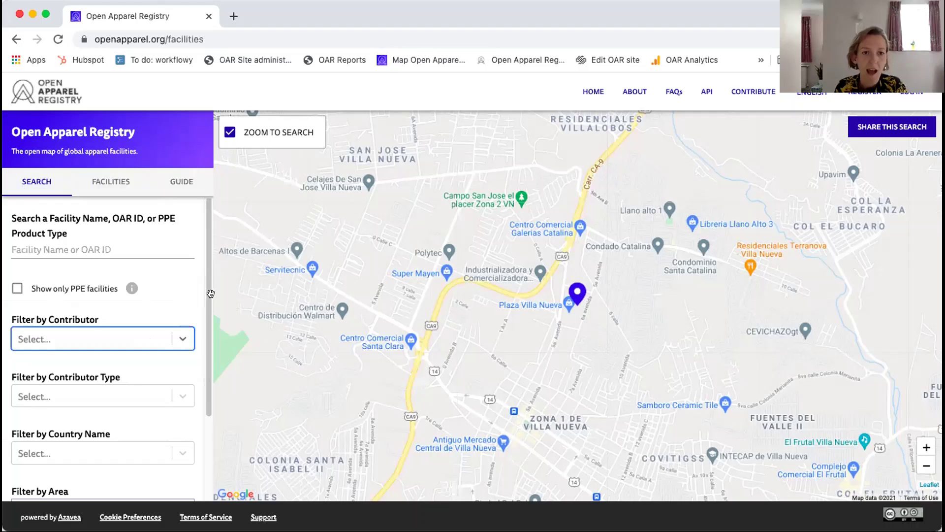
pyautogui.scroll(-3, 210, 294)
pyautogui.click(133, 435)
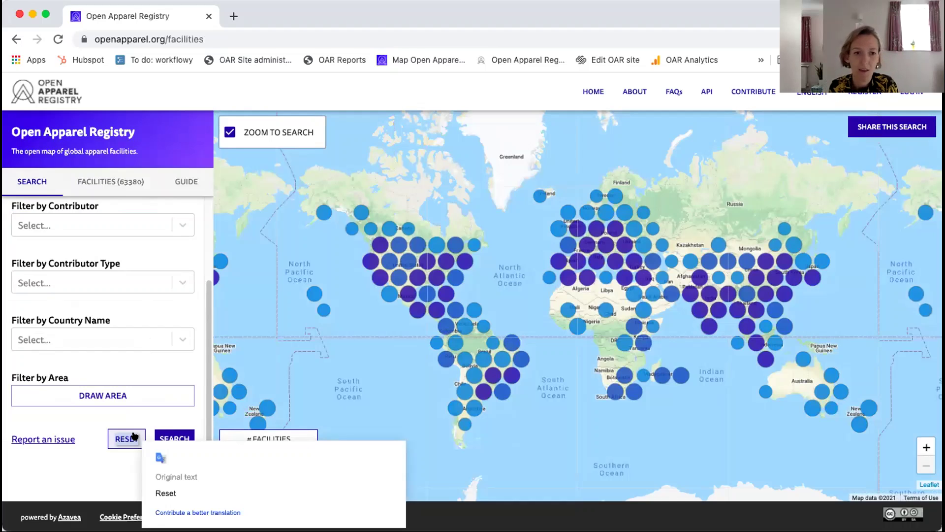
# - Look at the countries offered by the country name filter without selecting one
pyautogui.click(179, 339)
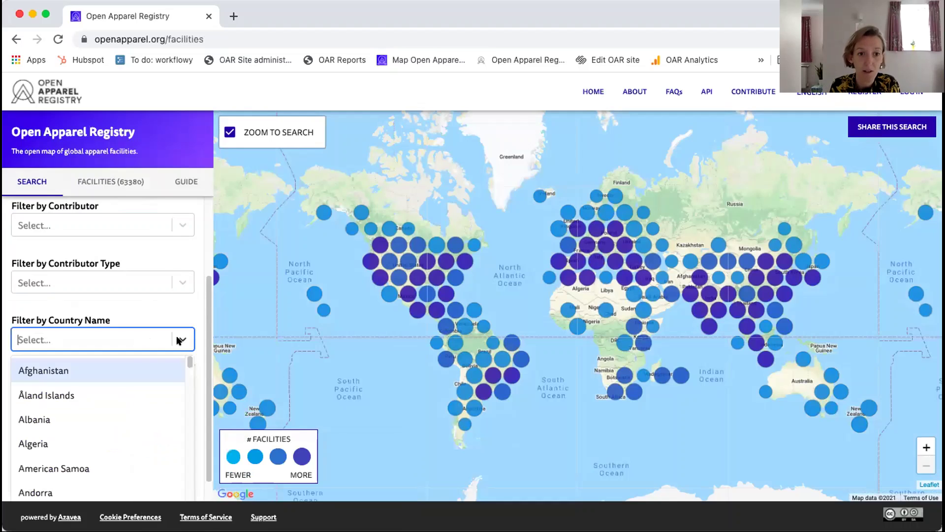
pyautogui.click(179, 339)
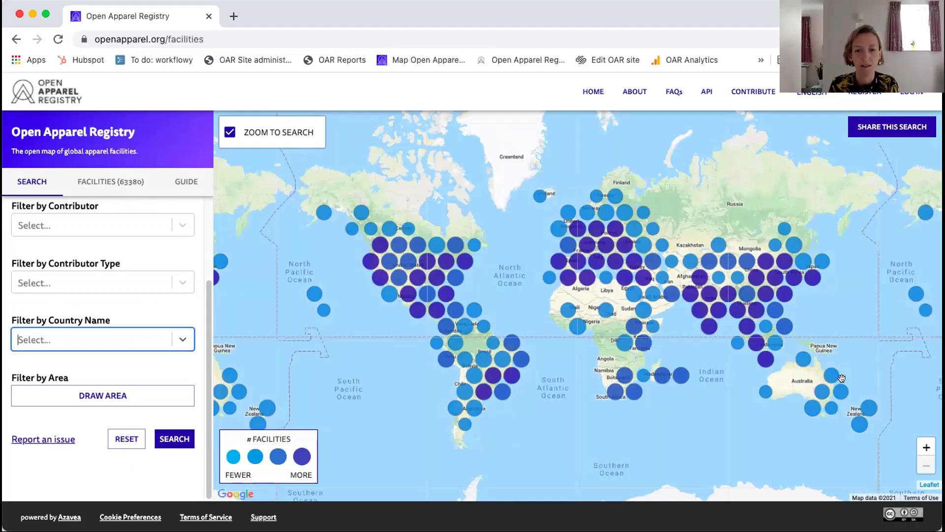
# - Filter by a drawn area: outline a closed seven-point polygon over southern Pakistan, north-western India and the adjoining Arabian Sea
pyautogui.click(925, 448)
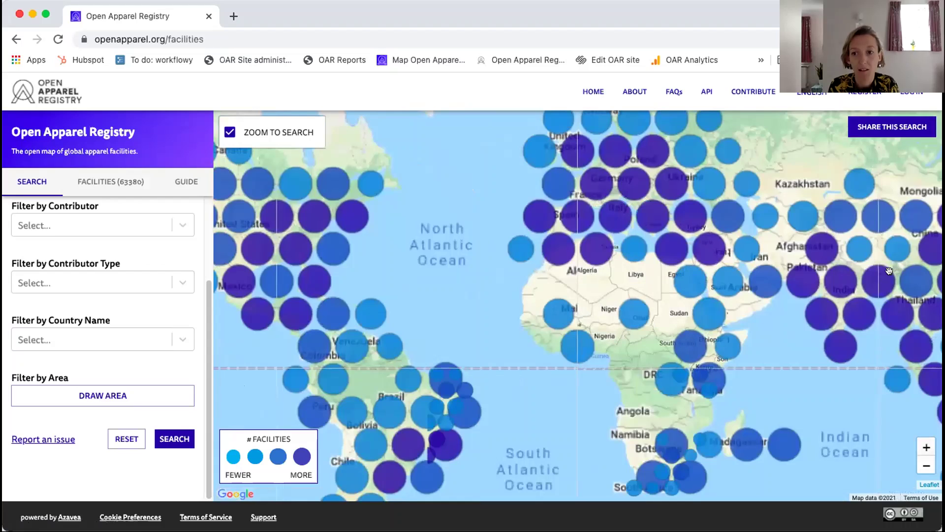
pyautogui.moveTo(896, 271); pyautogui.dragTo(729, 284)
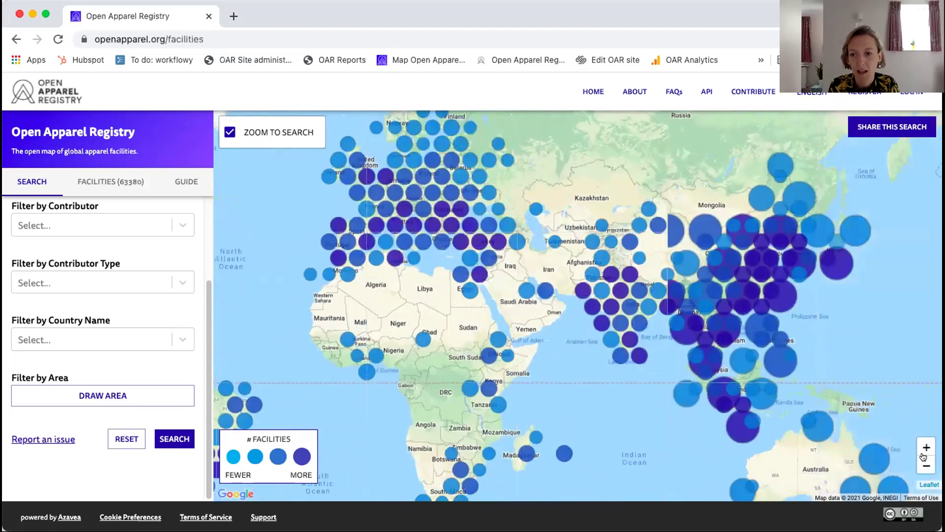
pyautogui.click(926, 447)
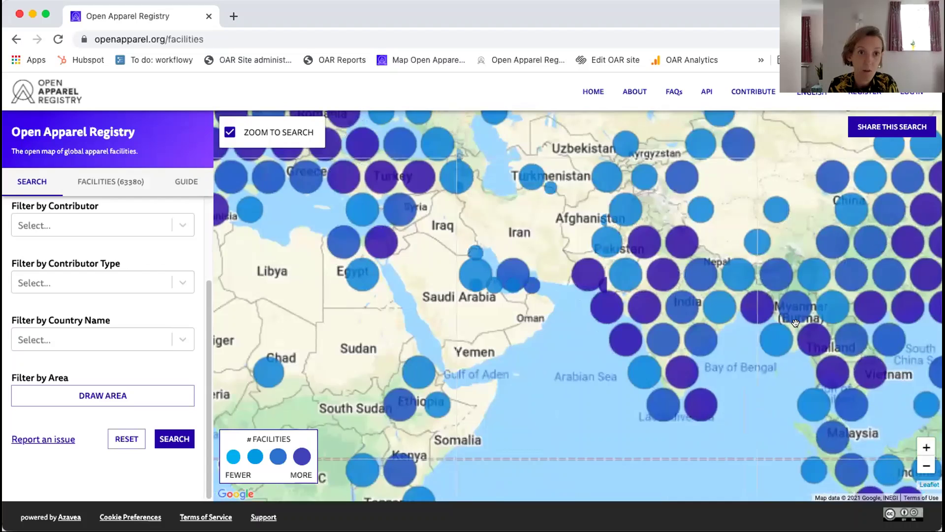
pyautogui.moveTo(732, 306); pyautogui.dragTo(638, 271)
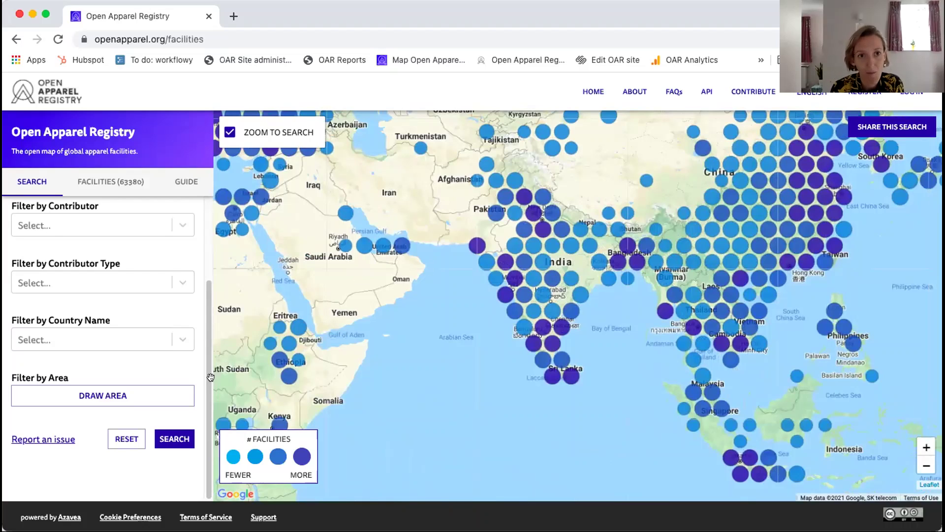
pyautogui.click(77, 390)
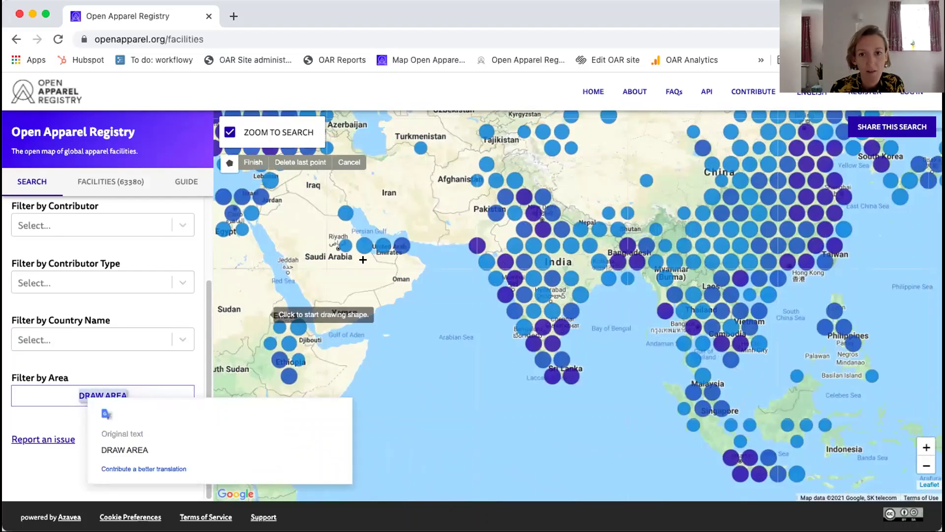
pyautogui.click(449, 239)
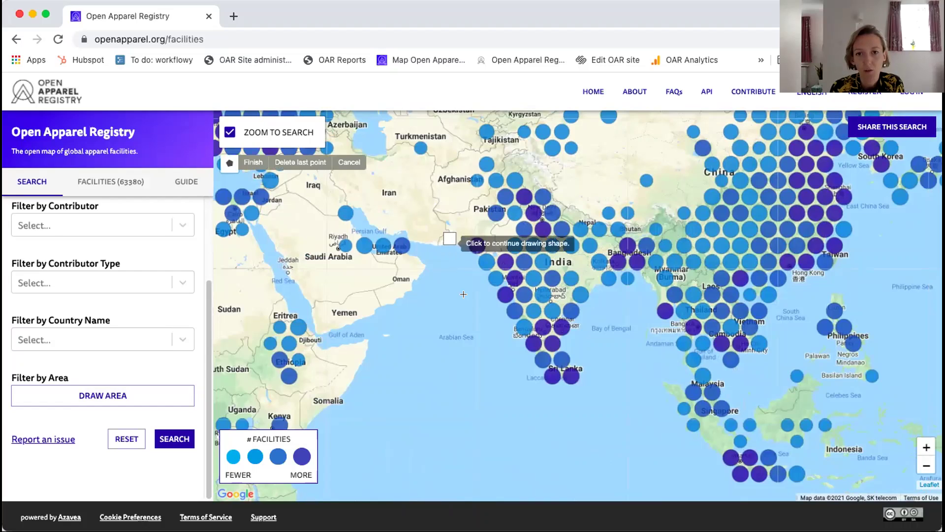
pyautogui.click(468, 300)
pyautogui.click(539, 281)
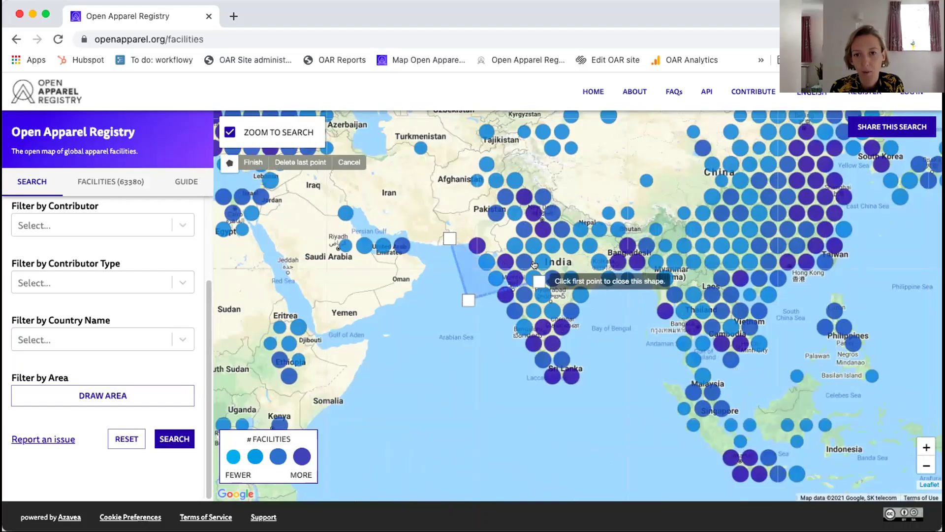
pyautogui.click(554, 240)
pyautogui.click(586, 207)
pyautogui.click(562, 184)
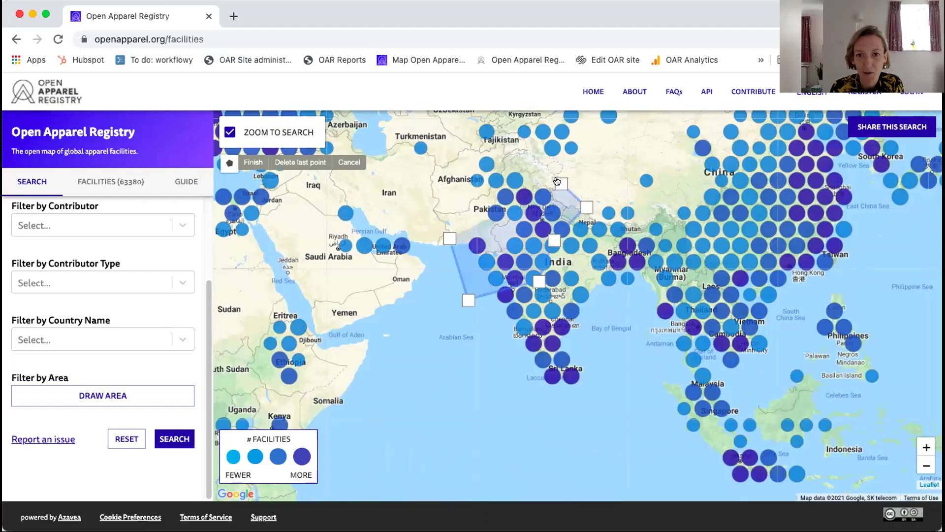
pyautogui.click(500, 204)
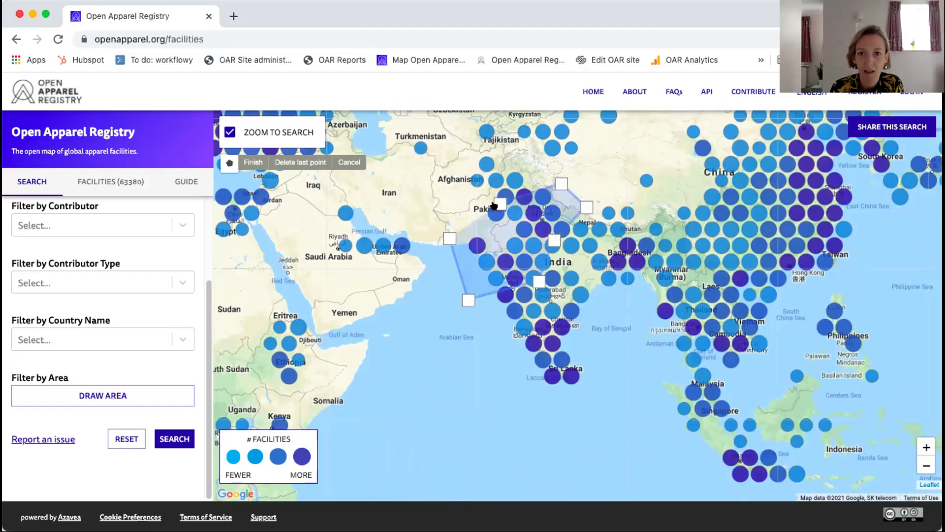
pyautogui.click(449, 233)
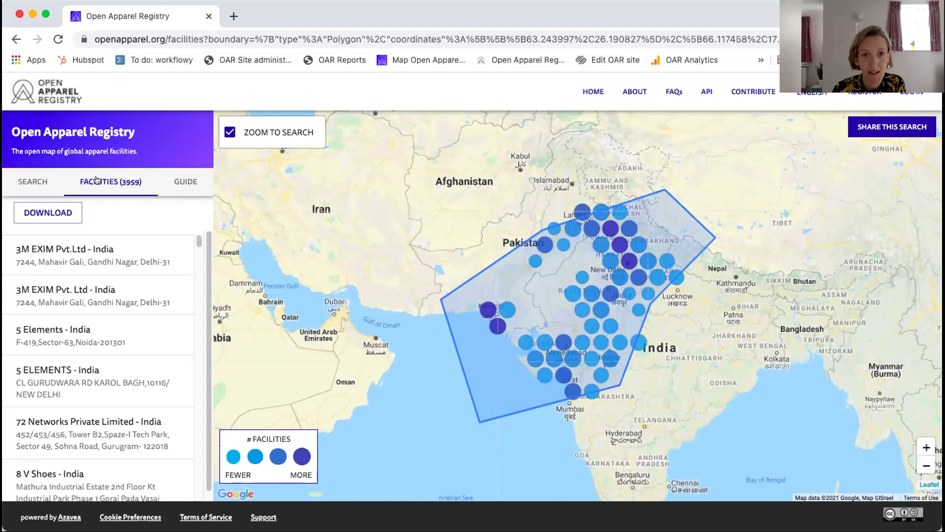
# - Narrow the drawn-area search to the Brand / Retailer contributor type and run the search
pyautogui.click(26, 178)
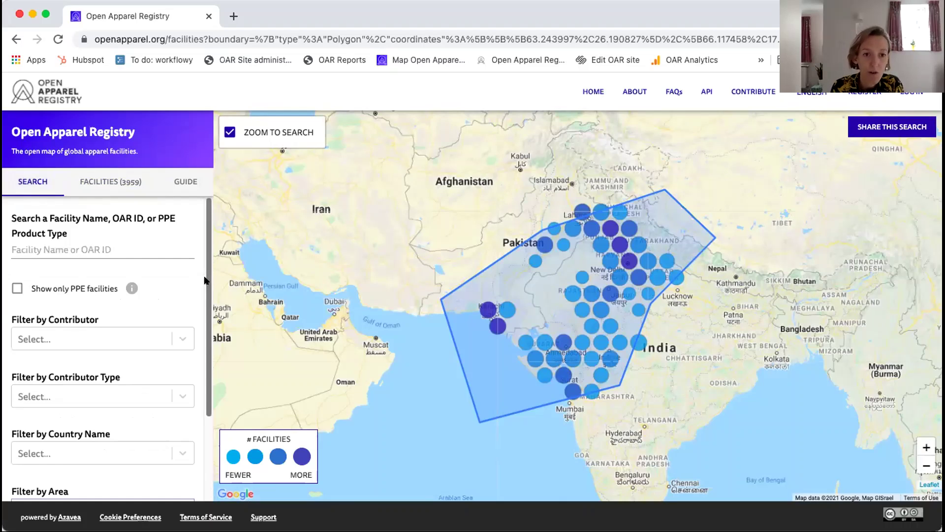
pyautogui.moveTo(205, 286); pyautogui.dragTo(208, 338)
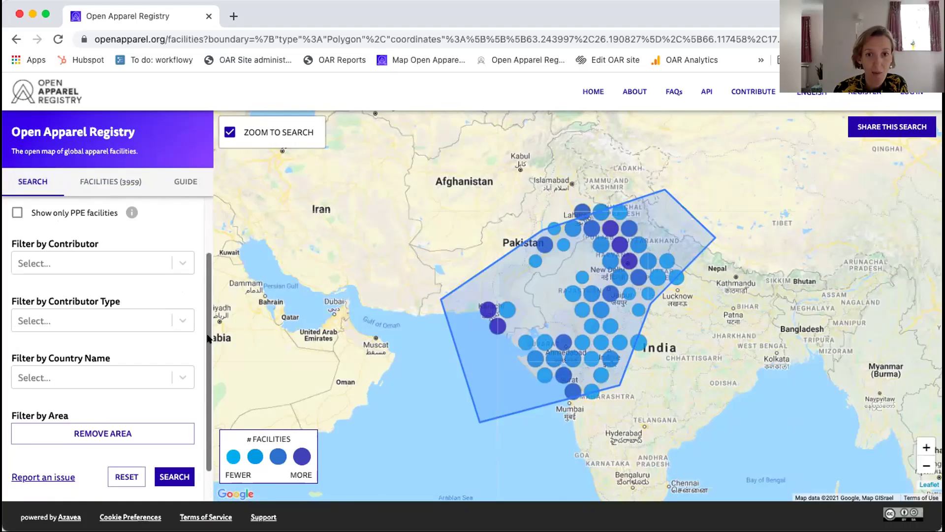
pyautogui.click(184, 321)
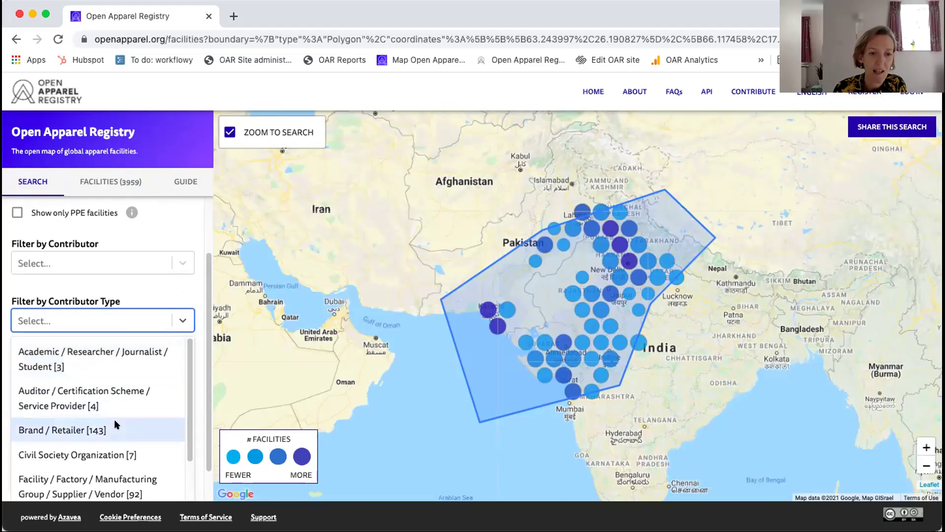
pyautogui.click(114, 424)
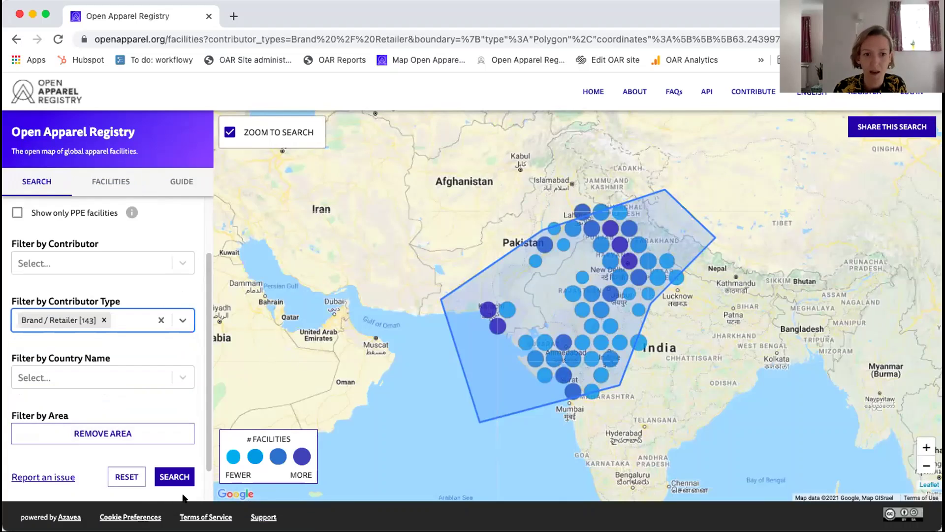
pyautogui.click(174, 477)
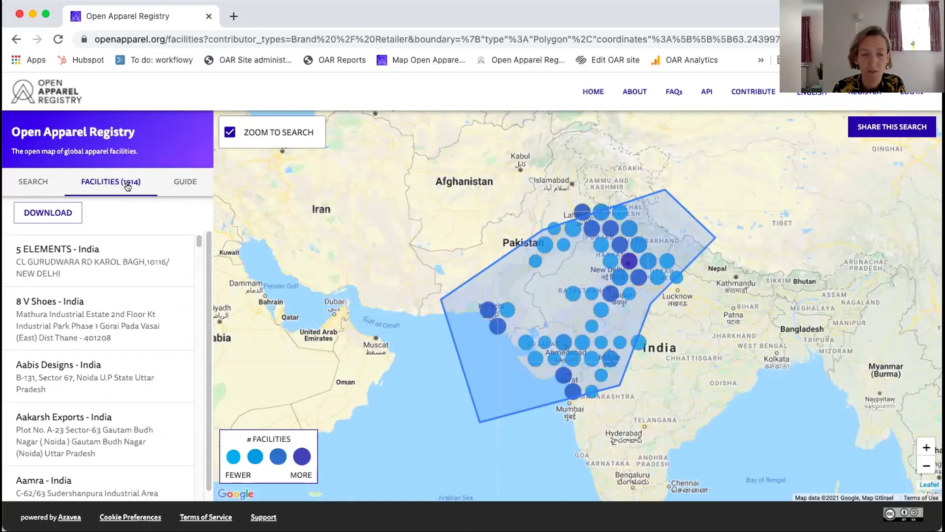
# - Replace the contributor type filter with the contributor H&M Group and search within the drawn area
pyautogui.click(31, 182)
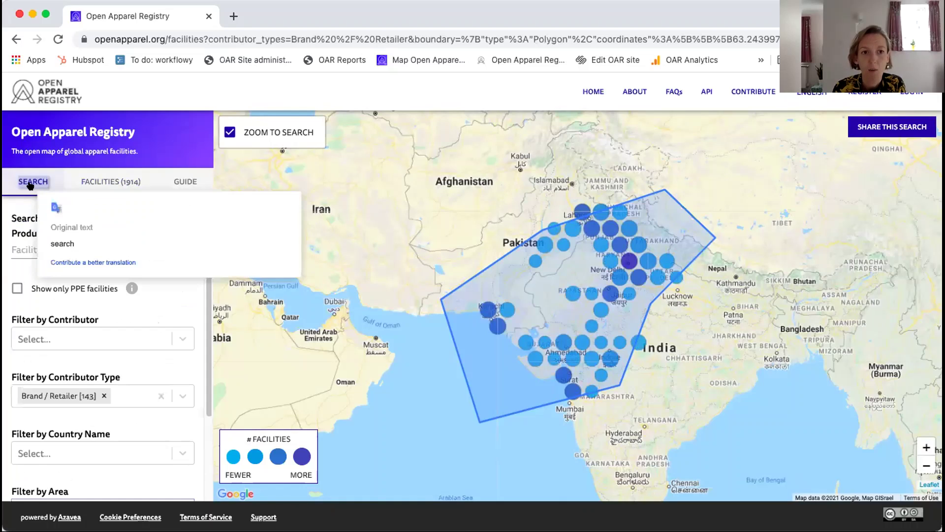
pyautogui.click(104, 395)
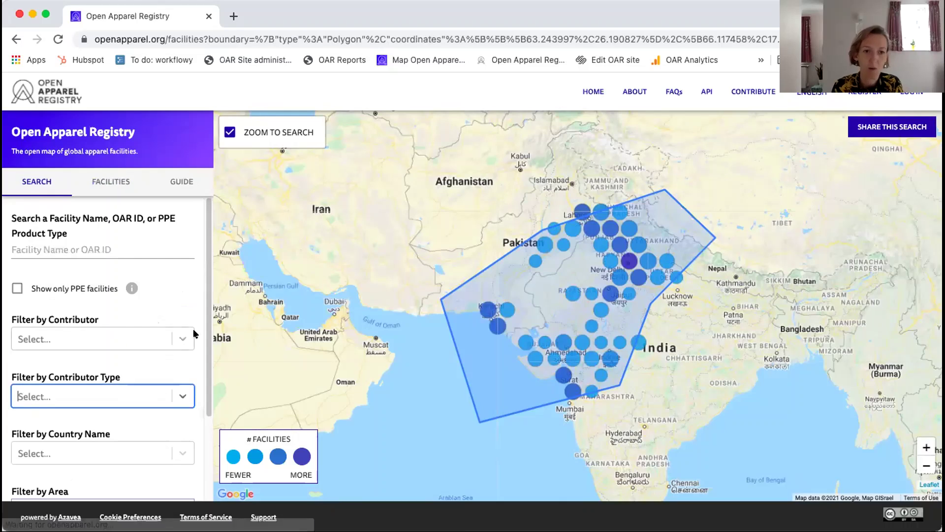
pyautogui.click(186, 338)
pyautogui.write('H&')
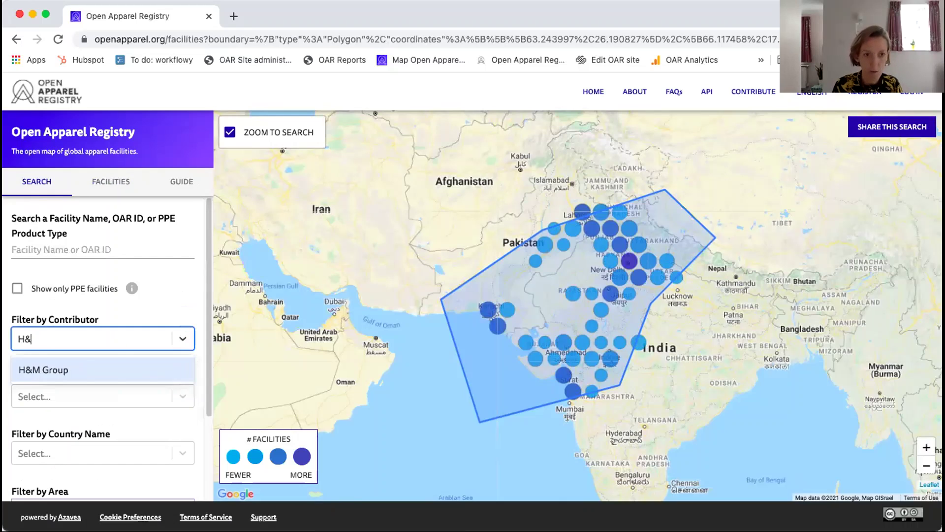
pyautogui.write('M')
pyautogui.click(65, 369)
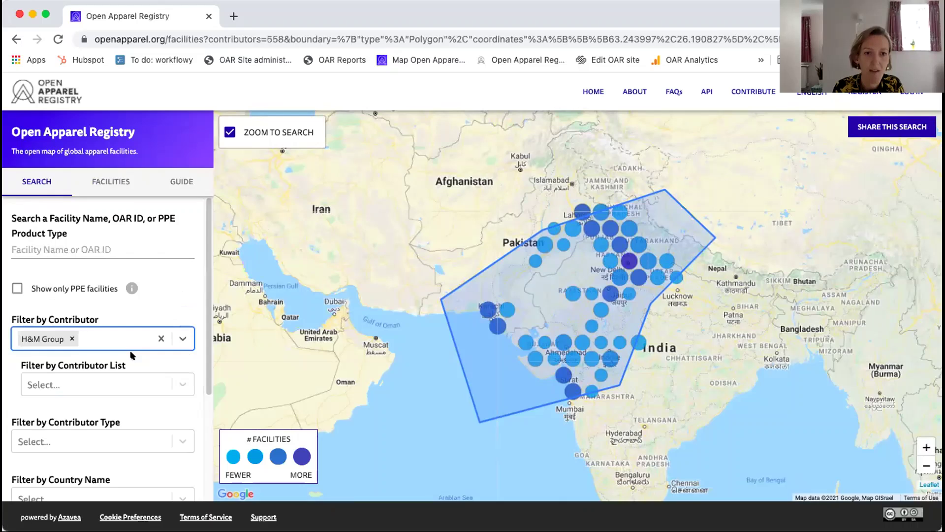
pyautogui.scroll(-3, 148, 393)
pyautogui.click(173, 439)
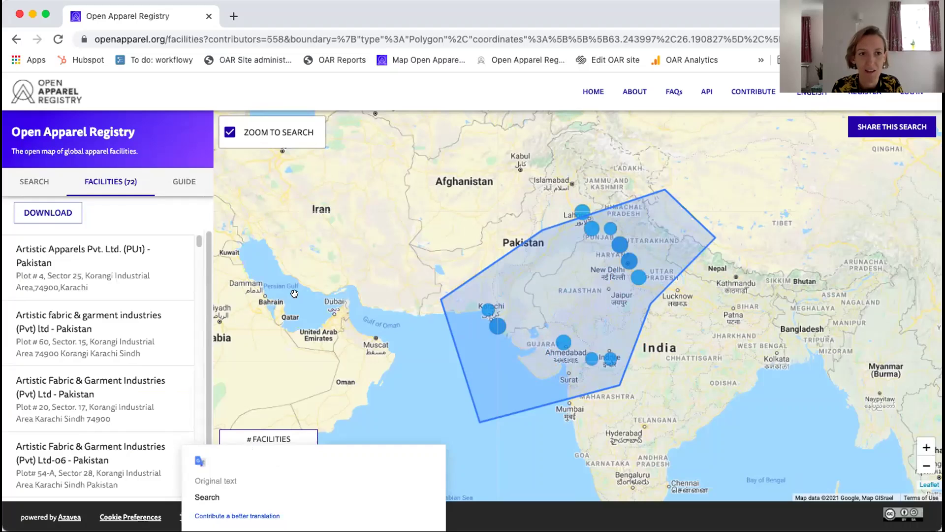
# - Return to the search form and reset it, clearing the H&M Group filter and the drawn area
pyautogui.click(36, 190)
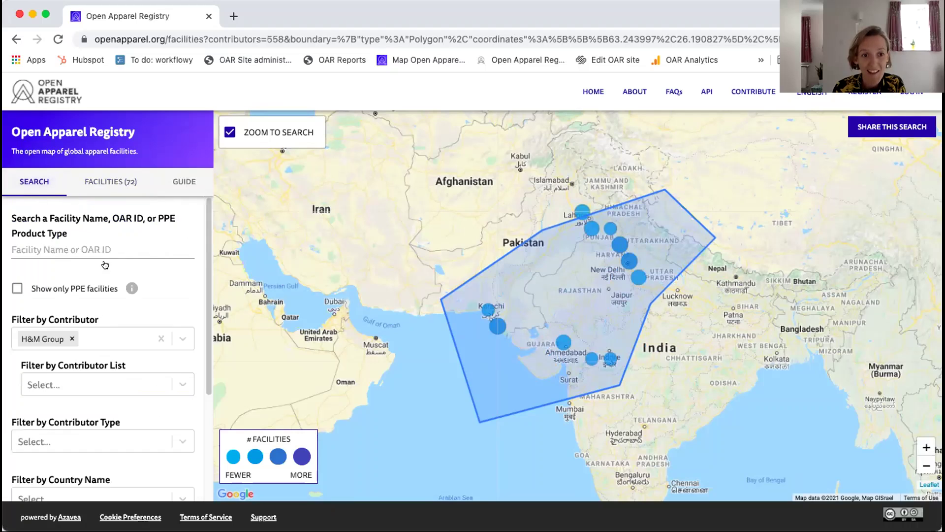
pyautogui.scroll(-3, 192, 385)
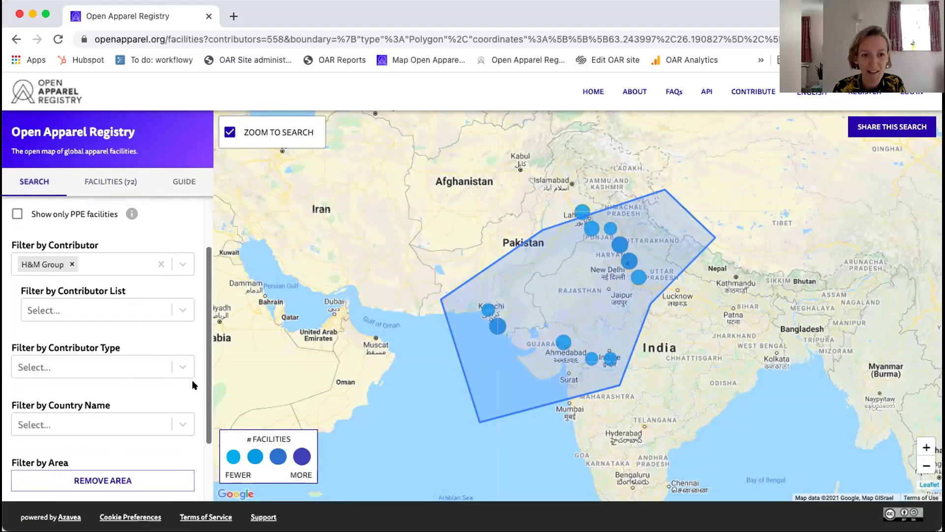
pyautogui.scroll(-3, 192, 379)
pyautogui.click(126, 437)
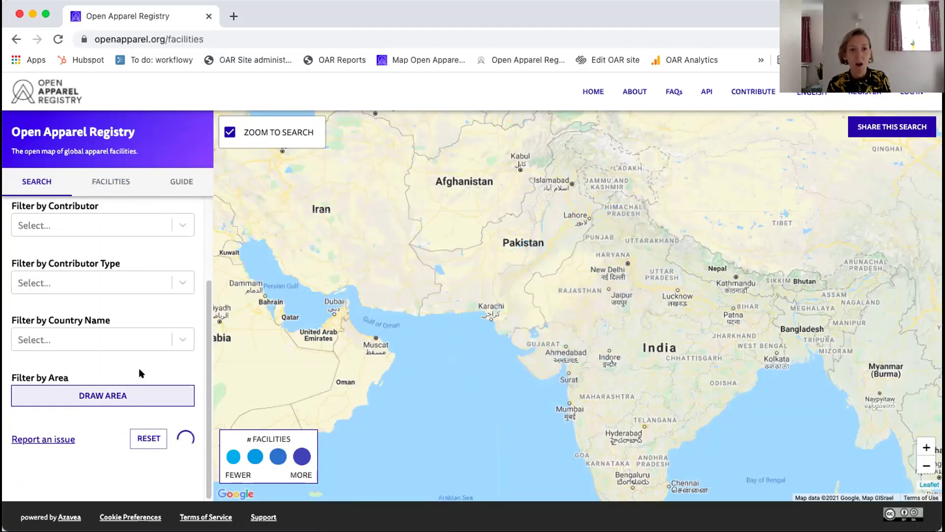
pyautogui.scroll(2, 212, 296)
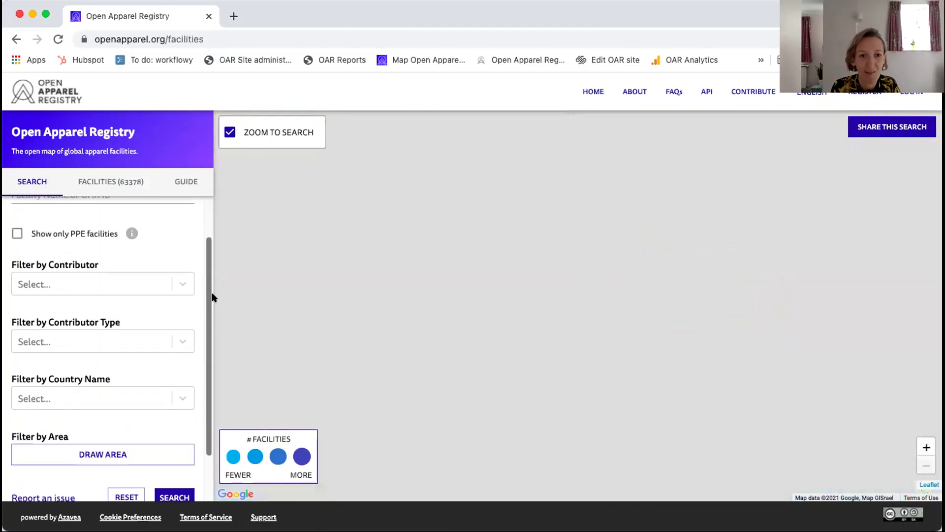
pyautogui.scroll(2, 212, 298)
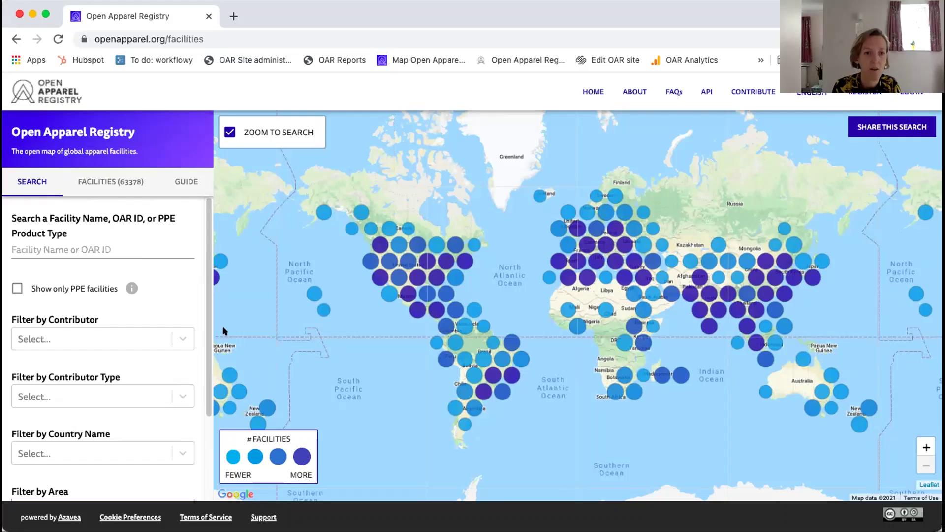
# - Look through the contributors offered by the contributor filter, from Accent Banner onwards, and close the list without selecting one
pyautogui.click(183, 333)
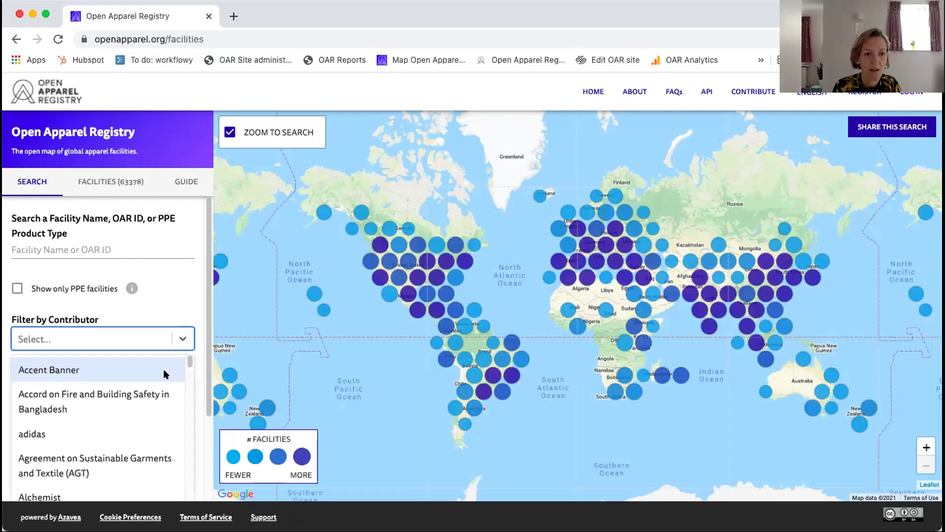
pyautogui.scroll(-10, 145, 412)
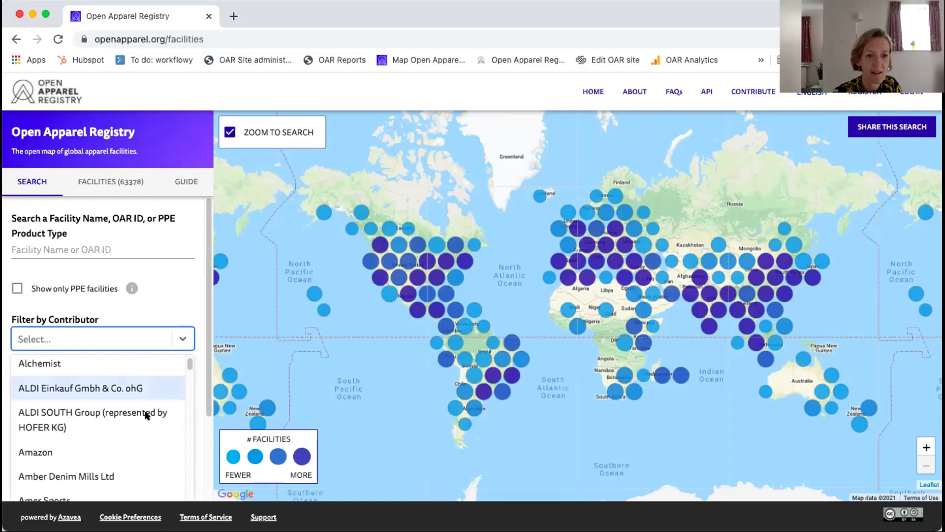
pyautogui.scroll(-5, 145, 415)
pyautogui.scroll(3, 141, 415)
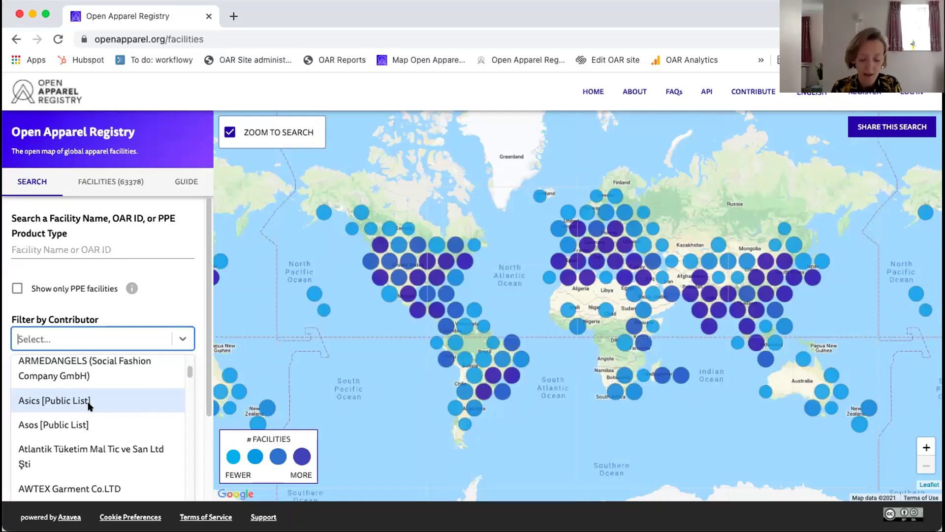
pyautogui.scroll(-5, 89, 404)
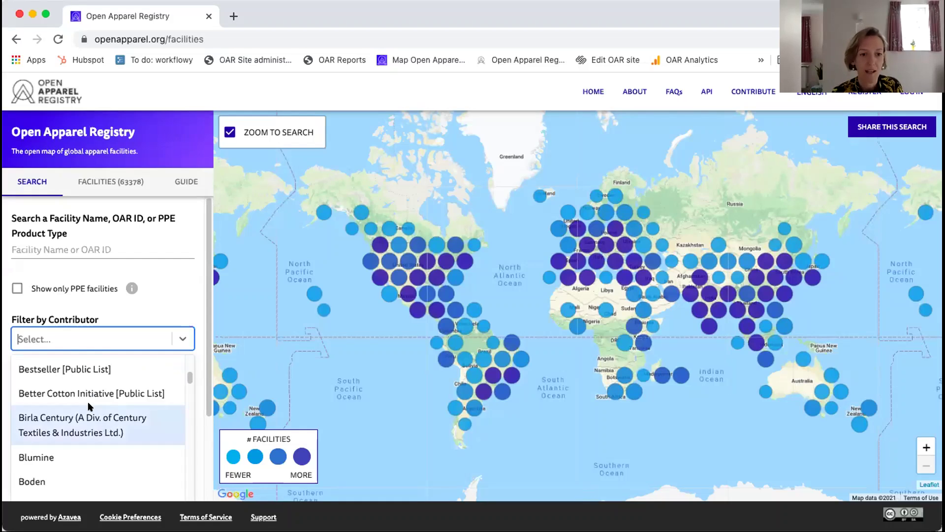
pyautogui.scroll(1, 89, 404)
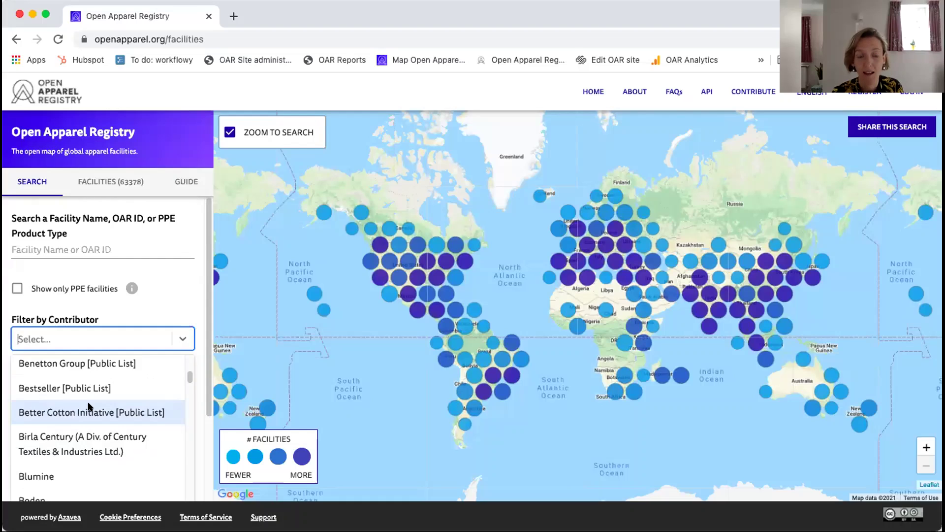
pyautogui.scroll(-10, 89, 405)
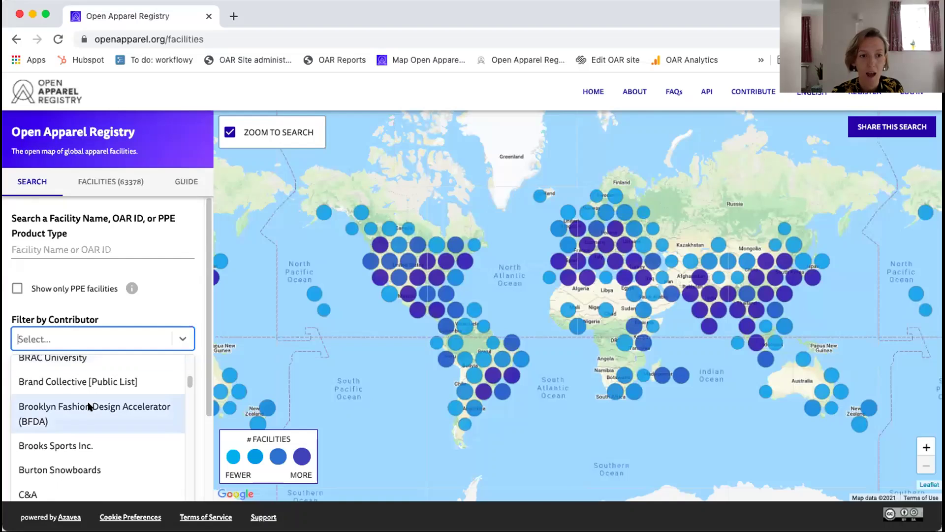
pyautogui.scroll(-10, 90, 405)
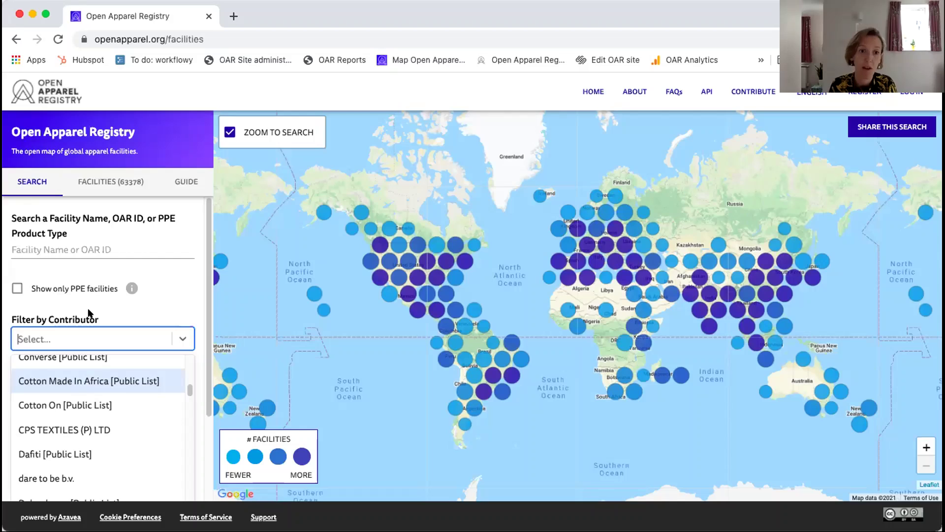
pyautogui.click(174, 276)
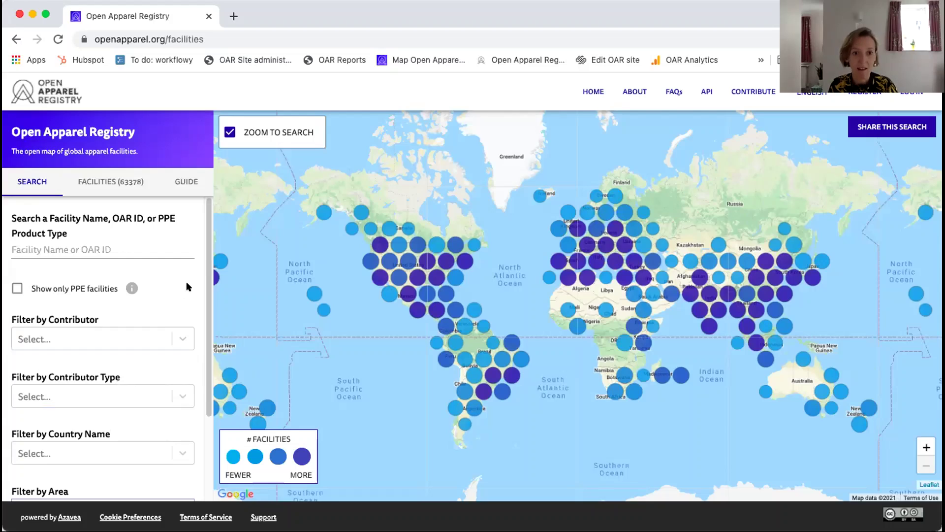
# - Filter by the contributor adidas and look at the facility lists offered for it
pyautogui.click(183, 335)
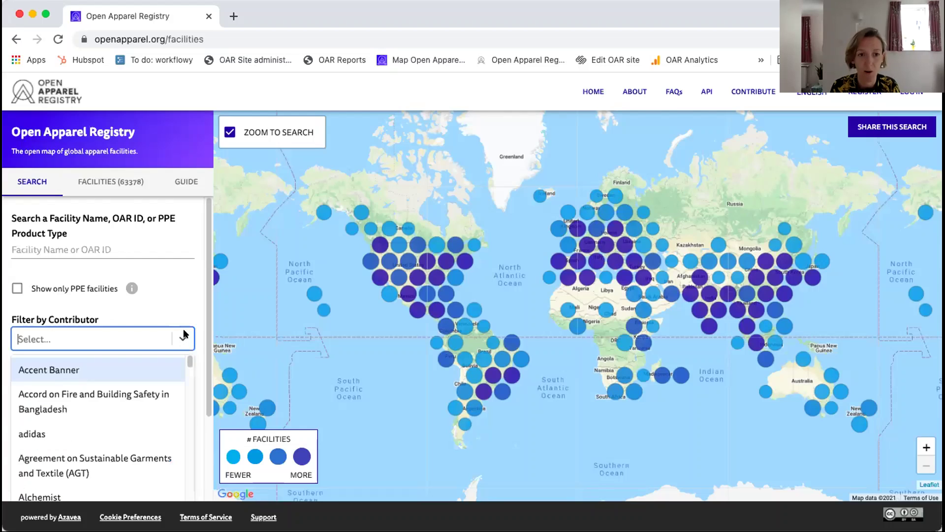
pyautogui.write('ad')
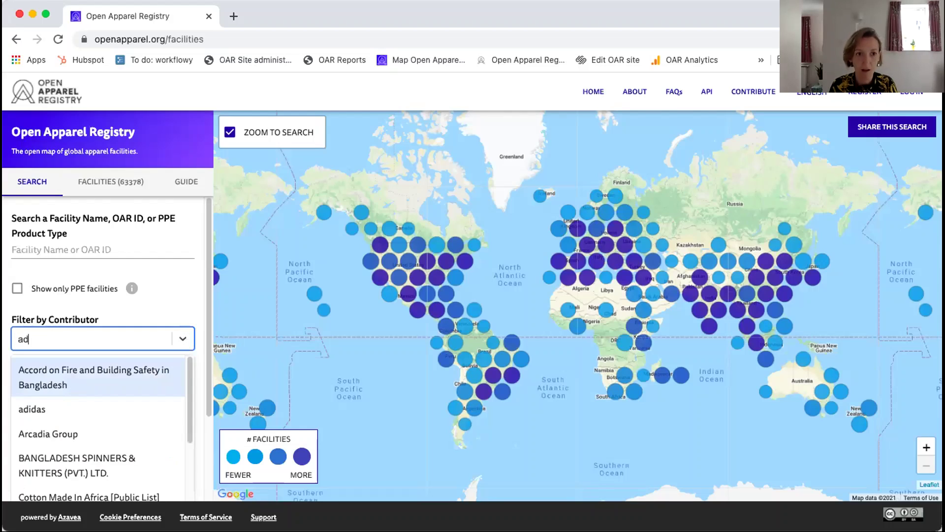
pyautogui.press('Return')
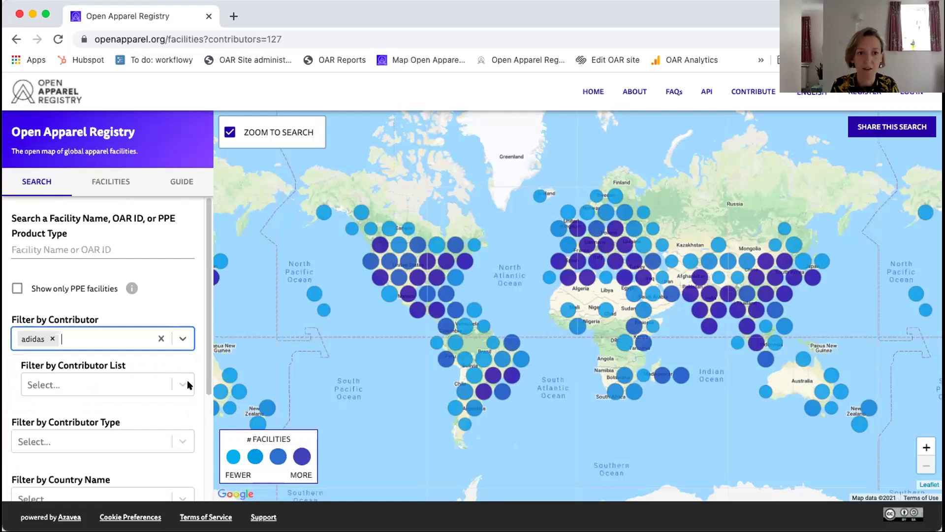
pyautogui.click(183, 384)
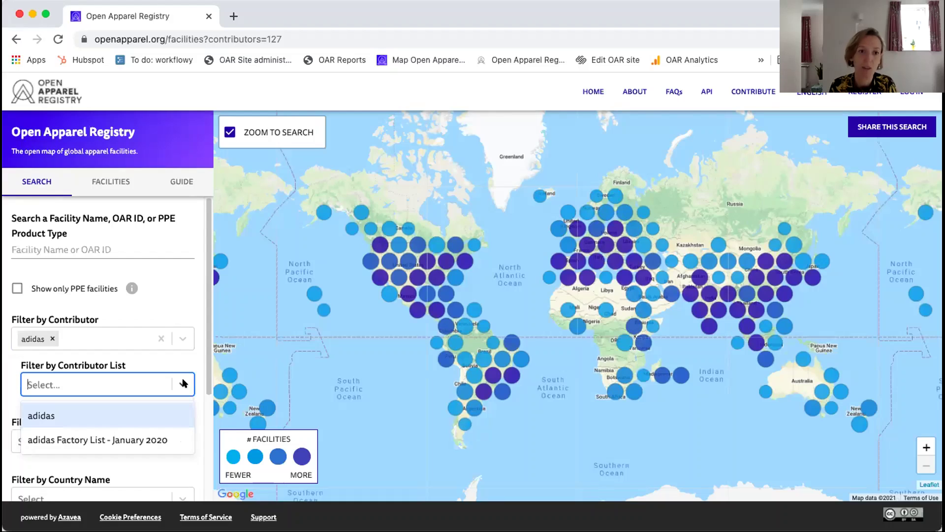
# - Replace adidas in the contributor filter with Fast Retailing [Public List]
pyautogui.click(162, 338)
pyautogui.write('fast')
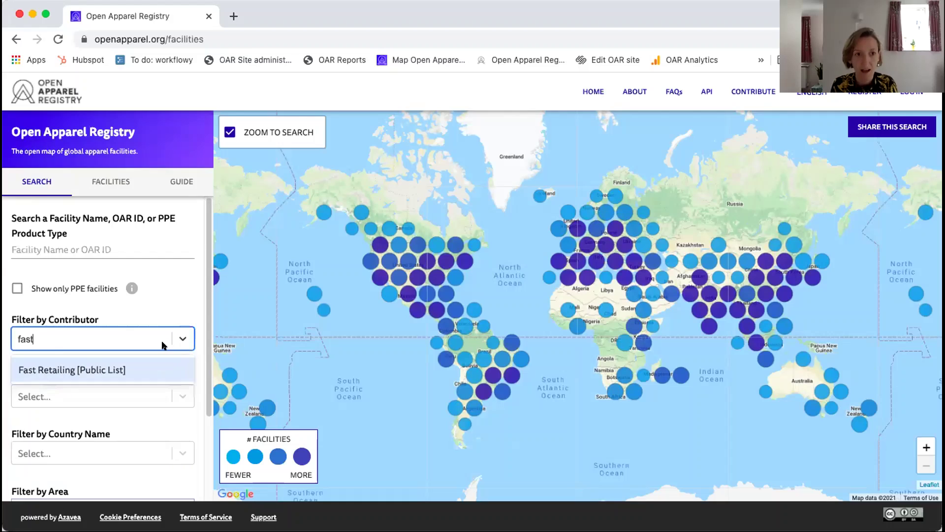
pyautogui.click(124, 371)
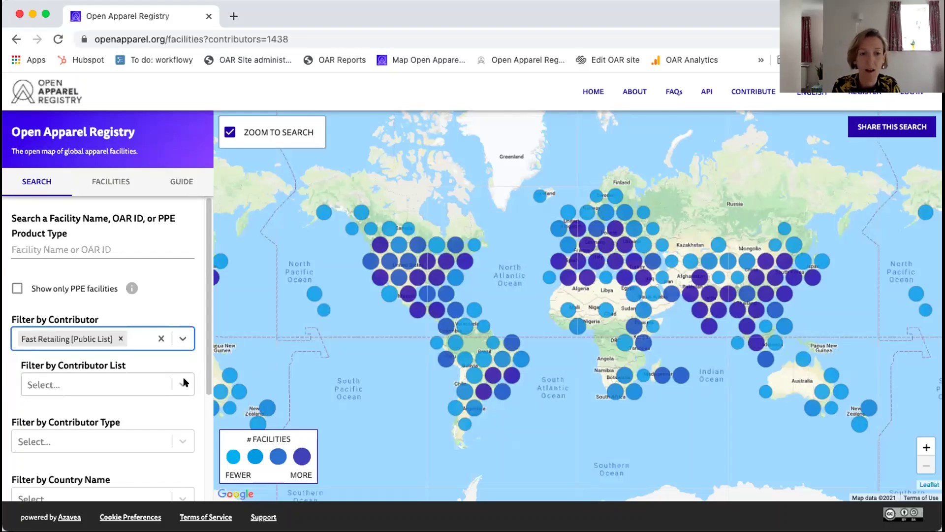
# - Examine the GU and Uniqlo facility lists offered for Fast Retailing, without selecting one
pyautogui.click(184, 383)
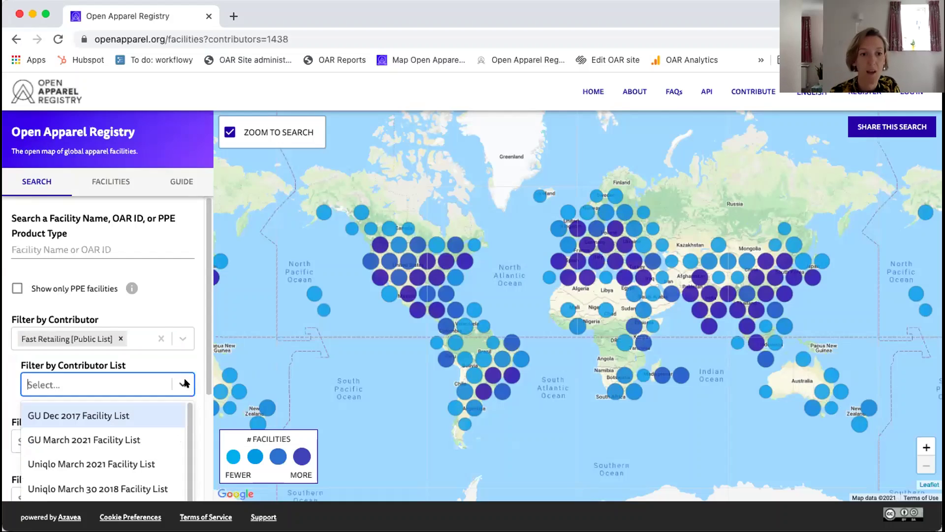
pyautogui.scroll(-4, 184, 383)
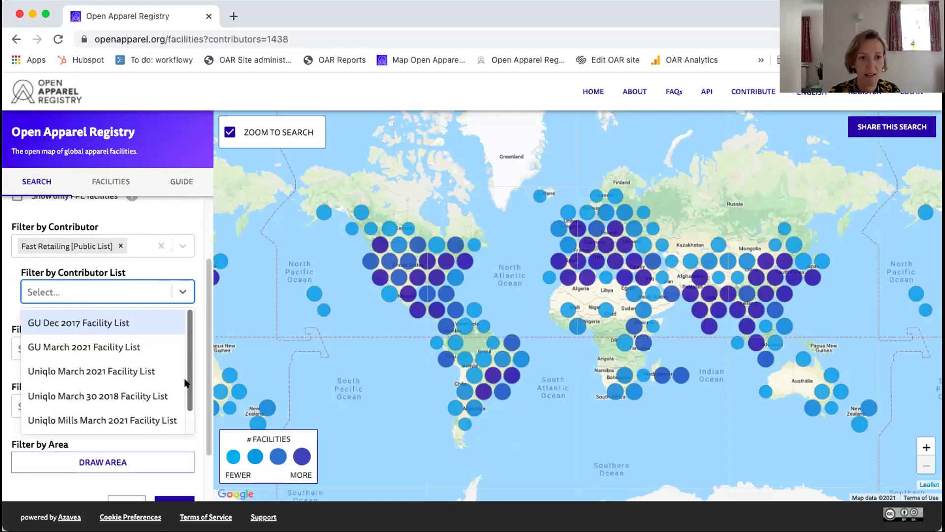
pyautogui.scroll(-1, 162, 336)
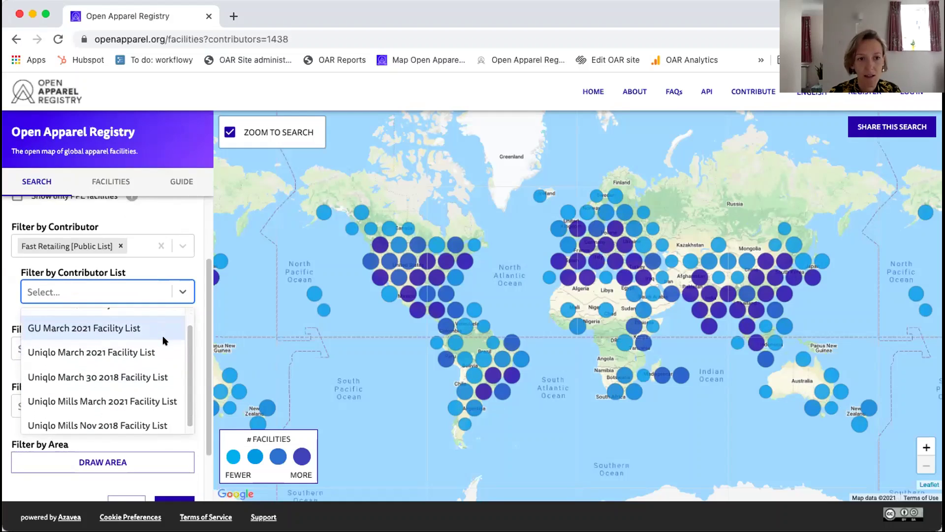
pyautogui.scroll(-1, 164, 340)
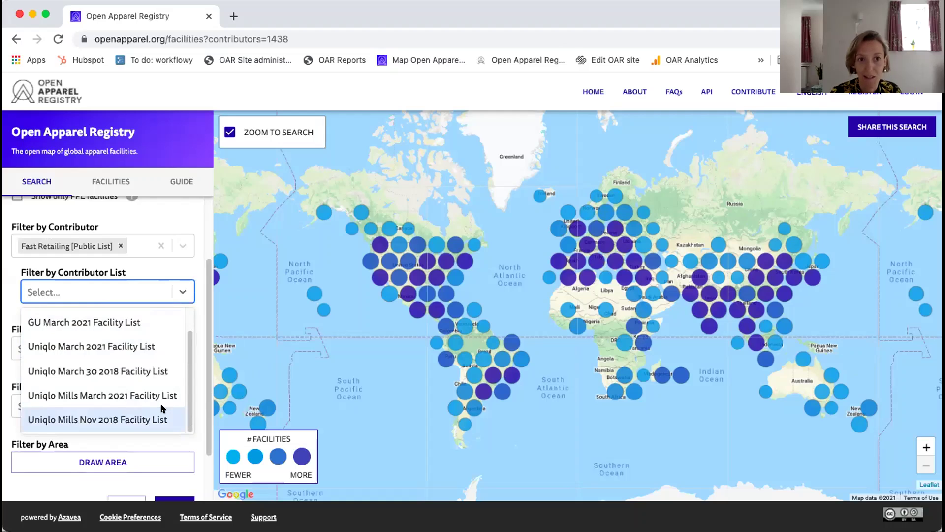
pyautogui.scroll(1, 163, 408)
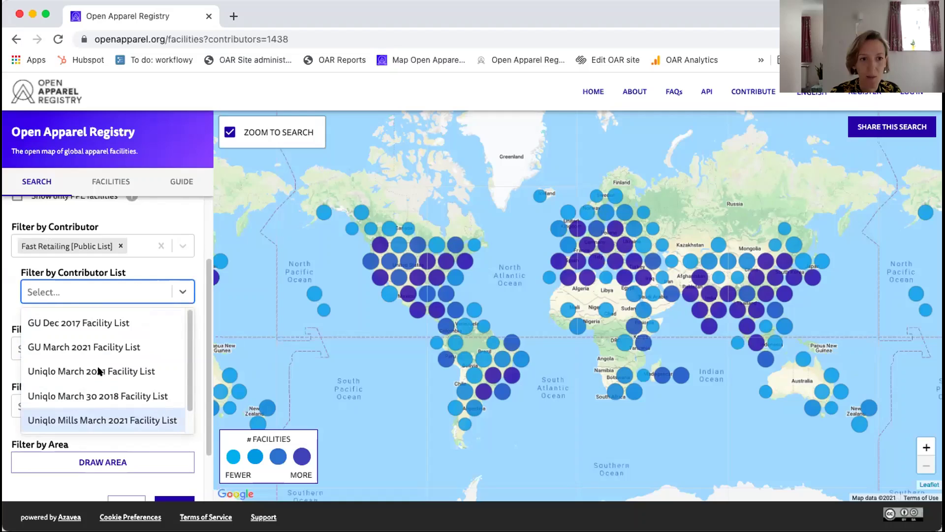
pyautogui.scroll(-1, 91, 402)
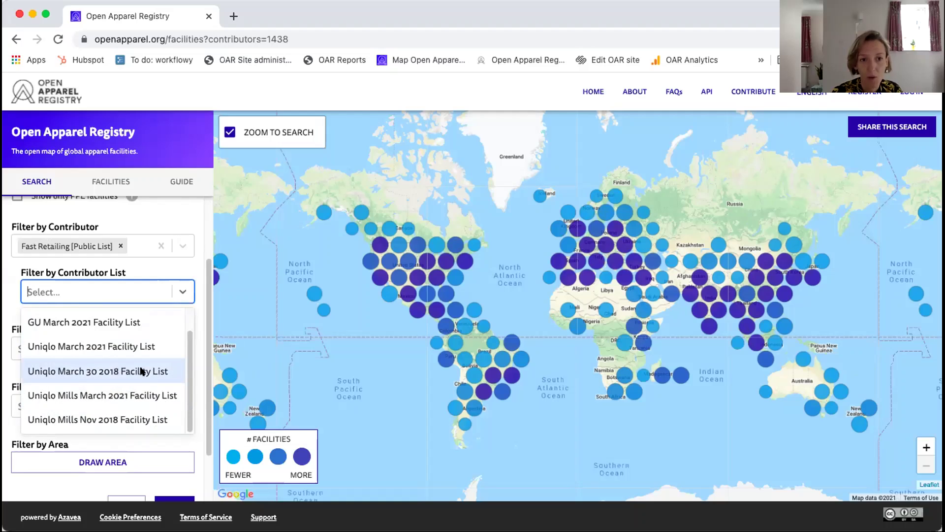
pyautogui.scroll(1, 140, 370)
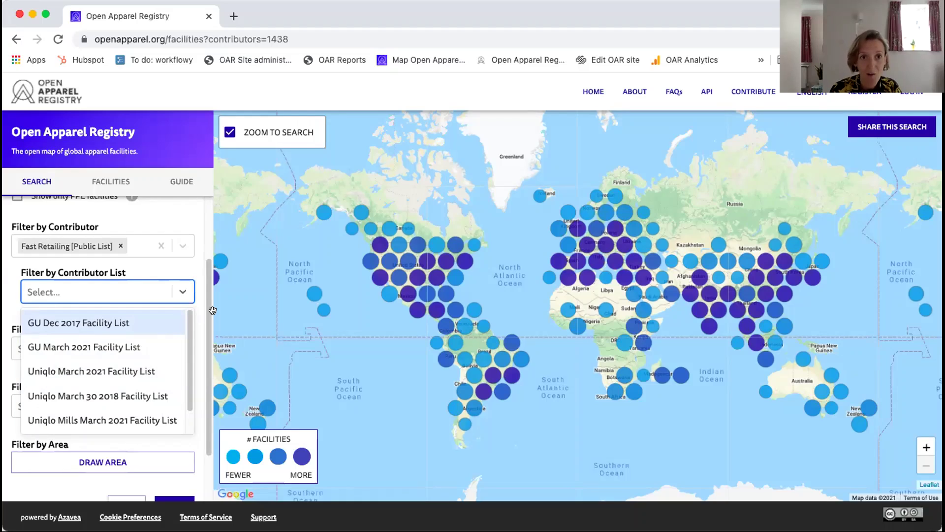
pyautogui.click(200, 323)
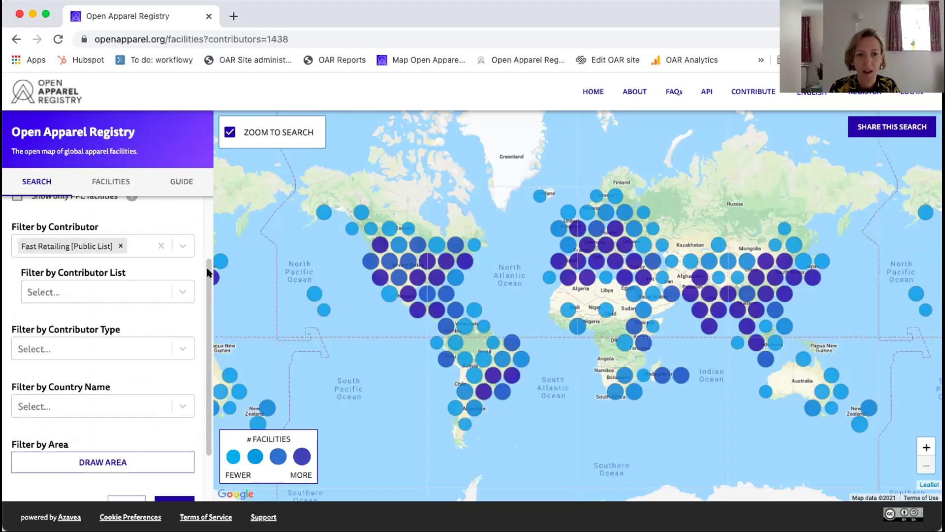
pyautogui.scroll(2, 212, 265)
pyautogui.scroll(1, 202, 246)
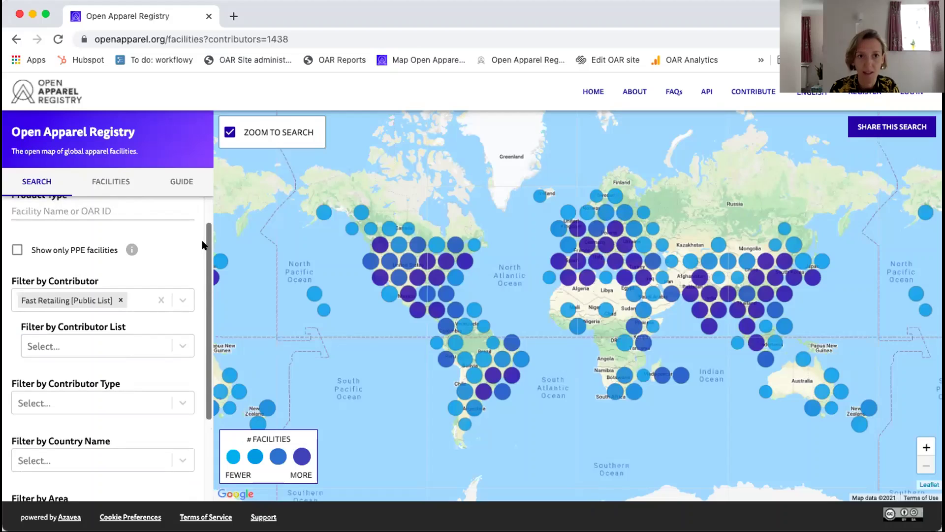